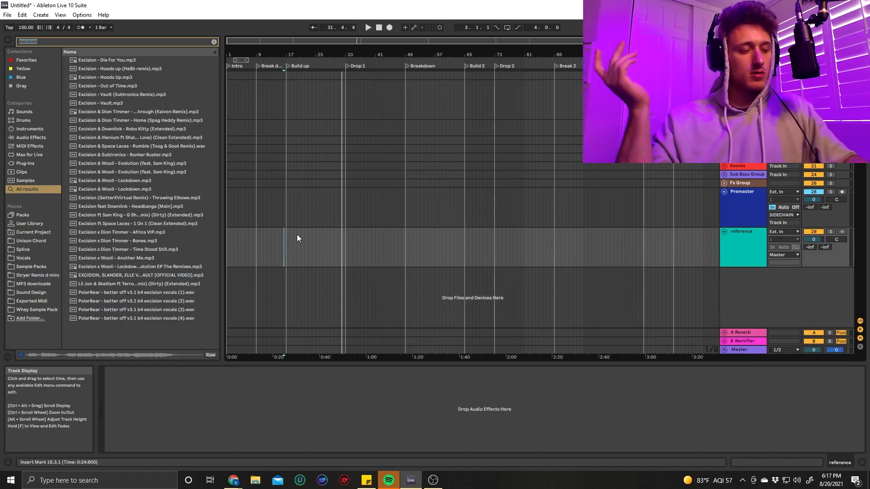
Step: Search the browser for "subtronic" and place Subtronics - Nitrous Mafia.mp3 on the reference track, starting at bar 1
{"action": "type", "text": "subtronic"}
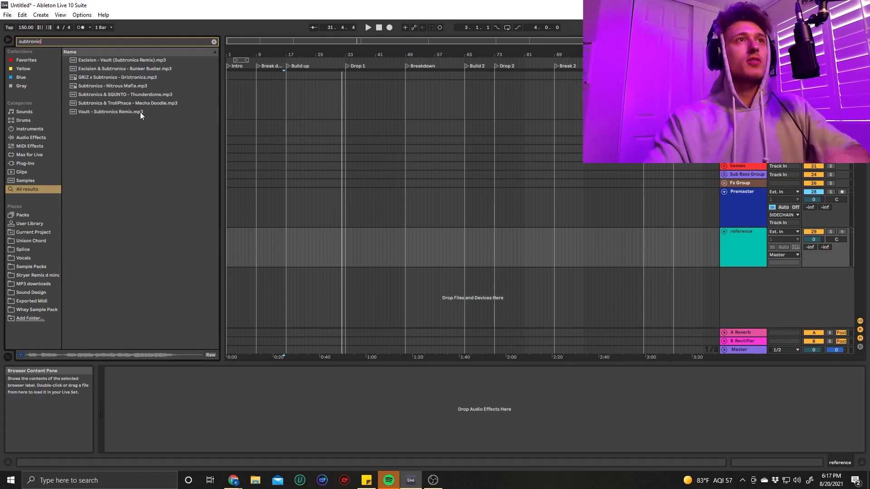
{"action": "left_click", "coordinate": [138, 86]}
{"action": "left_click_drag", "start_coordinate": [313, 262], "coordinate": [254, 242]}
{"action": "left_click", "coordinate": [330, 232]}
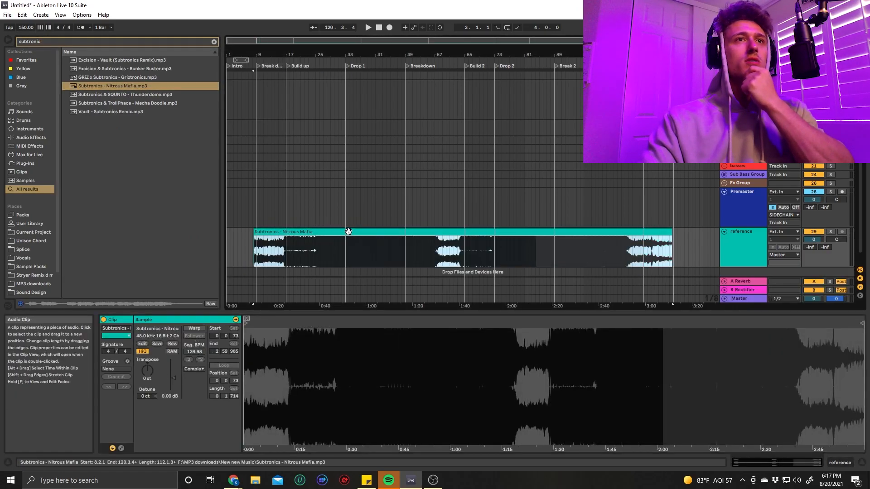
{"action": "left_click_drag", "start_coordinate": [348, 231], "coordinate": [314, 237]}
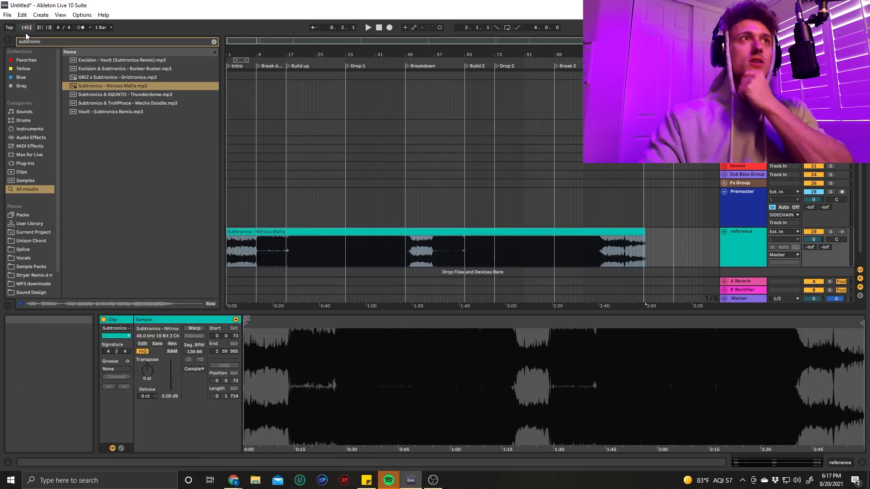
Step: Set the project tempo to 140 BPM
{"action": "type", "text": "140"}
{"action": "key", "text": "Return"}
{"action": "left_click", "coordinate": [463, 183]}
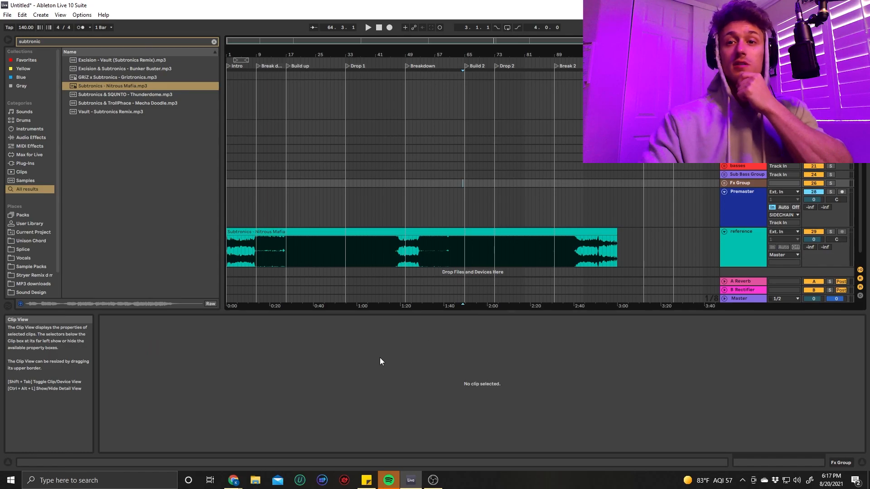
Step: Inspect the opening waveform of the reference clip and play it from shortly before the Break down locator
{"action": "scroll", "coordinate": [247, 242], "scroll_direction": "up", "scroll_amount": 3}
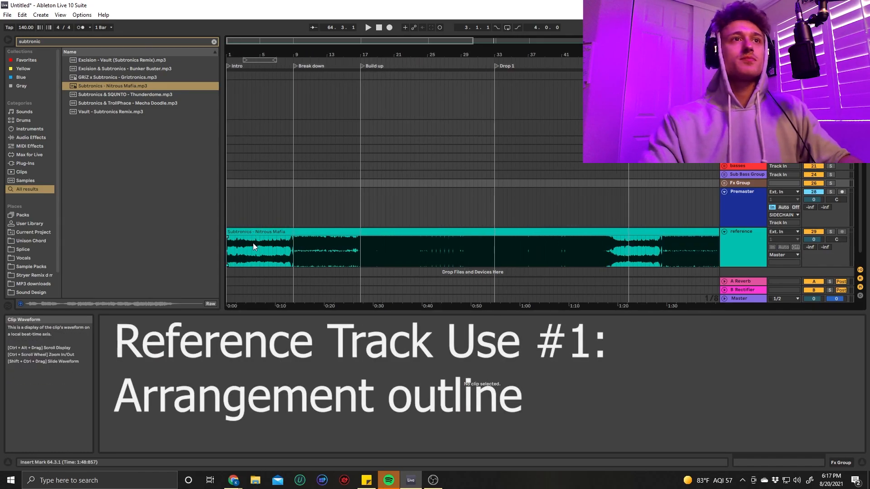
{"action": "left_click", "coordinate": [352, 254]}
{"action": "left_click", "coordinate": [272, 256]}
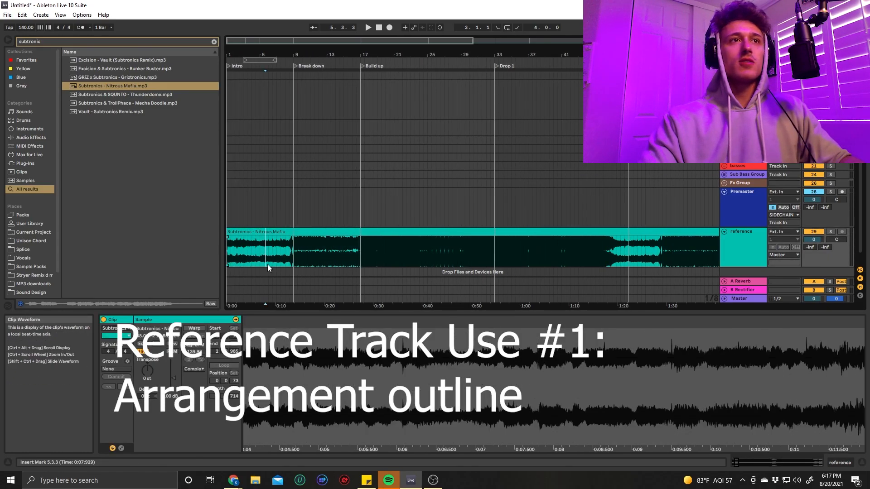
{"action": "left_click", "coordinate": [240, 251]}
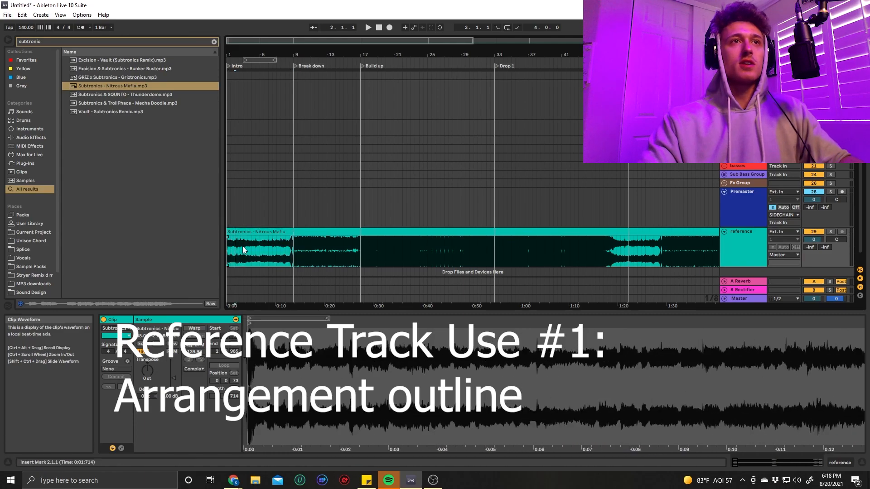
{"action": "left_click", "coordinate": [282, 249]}
{"action": "key", "text": "space"}
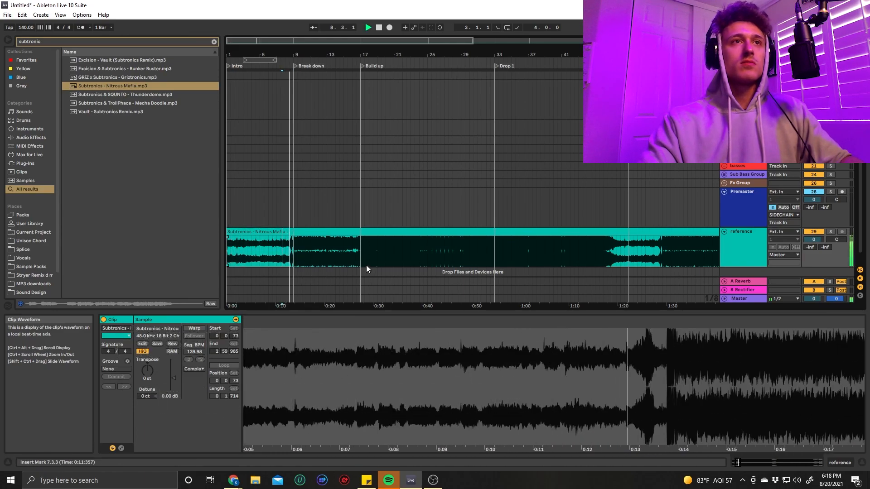
Step: Highlight the reference clip's intro from bar 1 to bar 9 and play it from the beginning
{"action": "left_click", "coordinate": [290, 245]}
{"action": "left_click", "coordinate": [291, 244]}
{"action": "left_click_drag", "start_coordinate": [294, 244], "coordinate": [227, 244]}
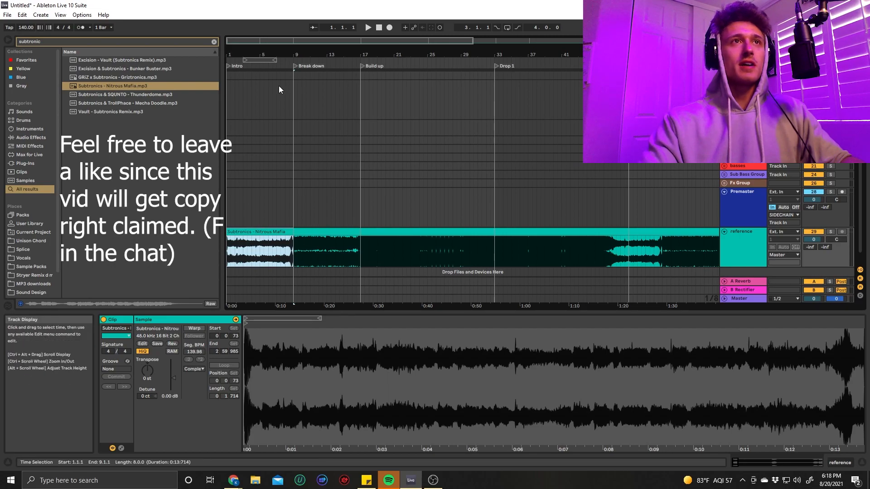
{"action": "left_click", "coordinate": [228, 249]}
{"action": "key", "text": "space"}
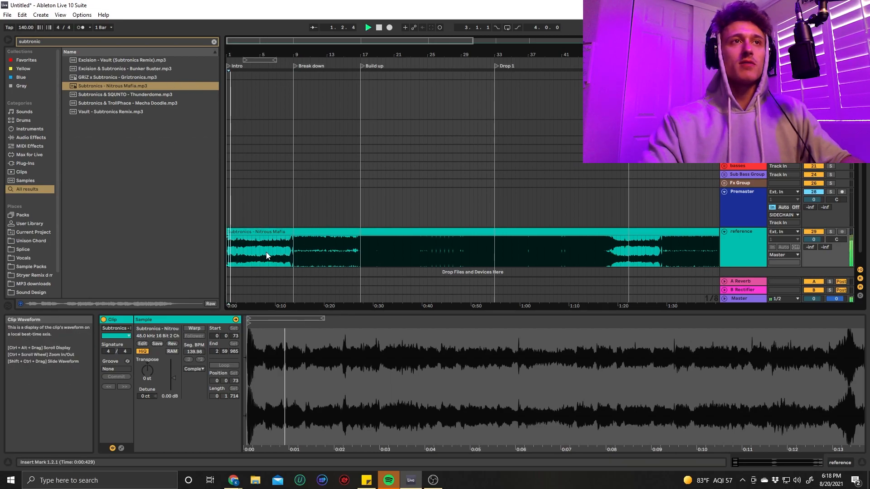
{"action": "key", "text": "space"}
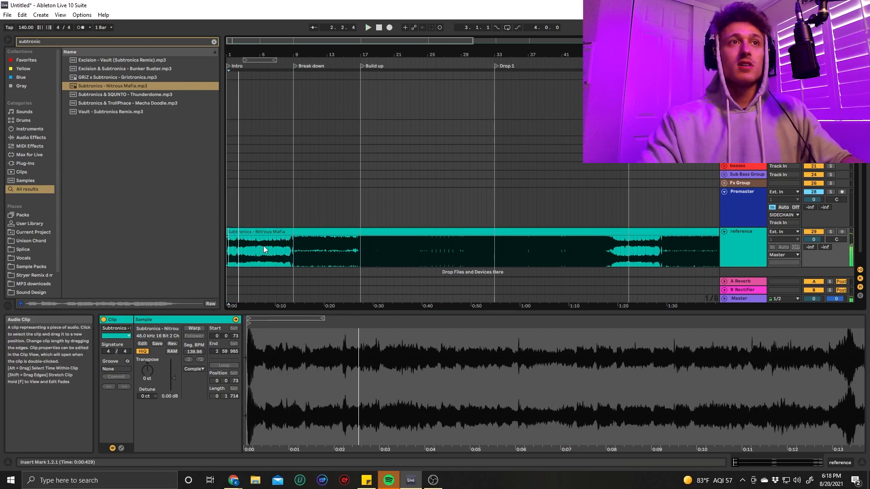
Step: Split the reference clip at the Break down locator and colour the intro clip yellow
{"action": "left_click", "coordinate": [295, 247]}
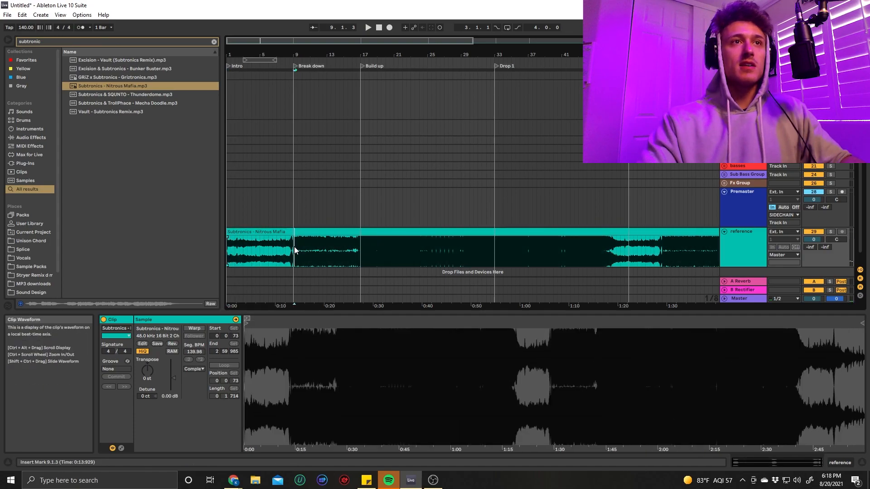
{"action": "key", "text": "ctrl+e"}
{"action": "left_click", "coordinate": [280, 234]}
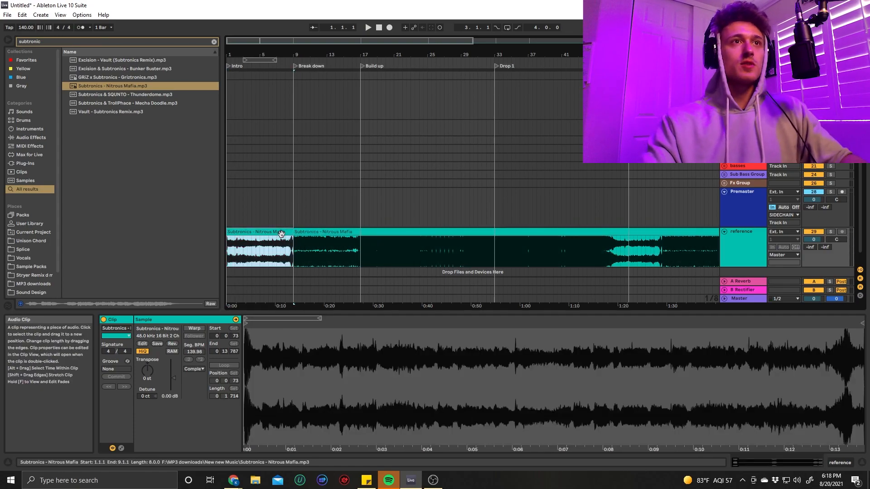
{"action": "right_click", "coordinate": [281, 234]}
{"action": "left_click", "coordinate": [316, 430]}
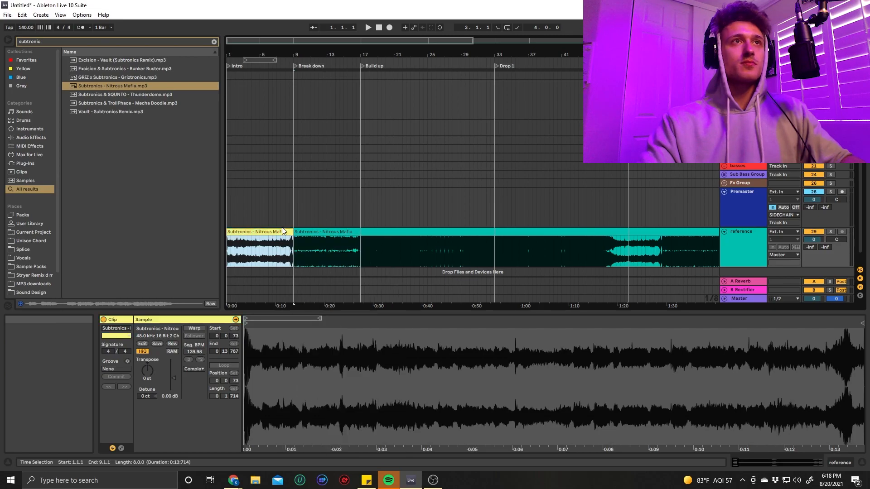
Step: Rename the Intro locator as "tease melody"
{"action": "right_click", "coordinate": [230, 67]}
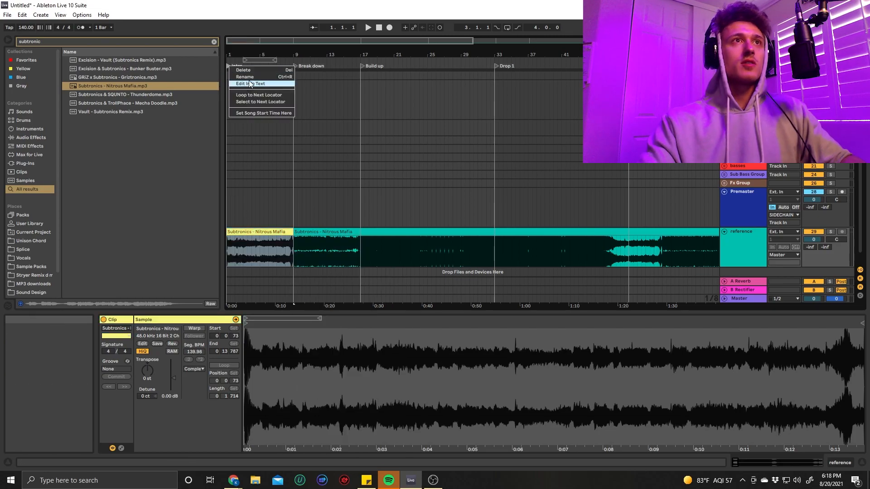
{"action": "left_click", "coordinate": [251, 77]}
{"action": "type", "text": "tease melod"}
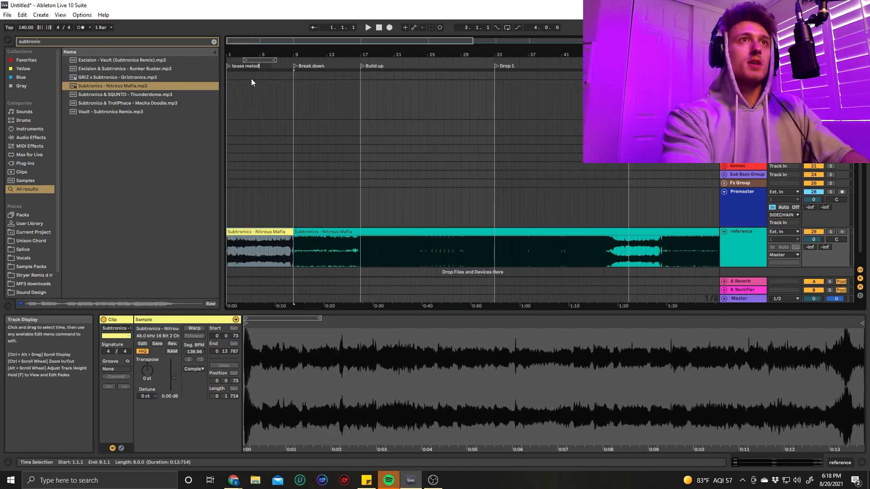
{"action": "type", "text": "y"}
{"action": "key", "text": "Return"}
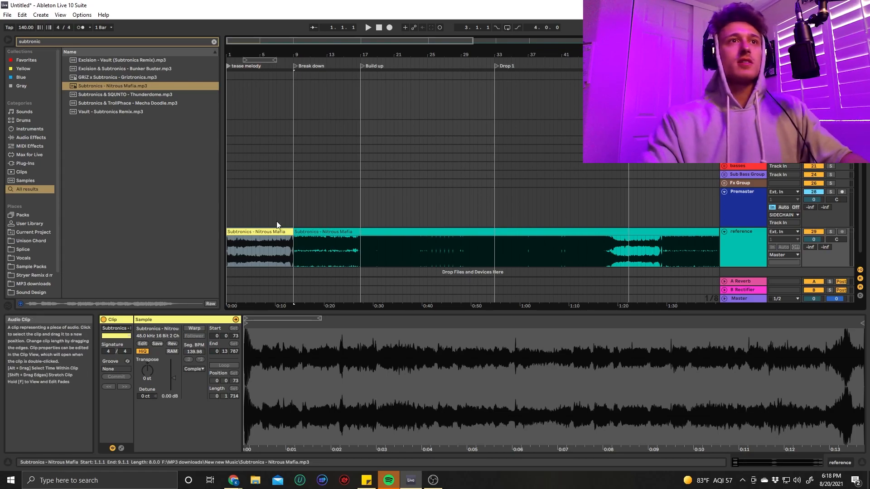
Step: Open the name of the Break down locator for editing
{"action": "left_click", "coordinate": [295, 67]}
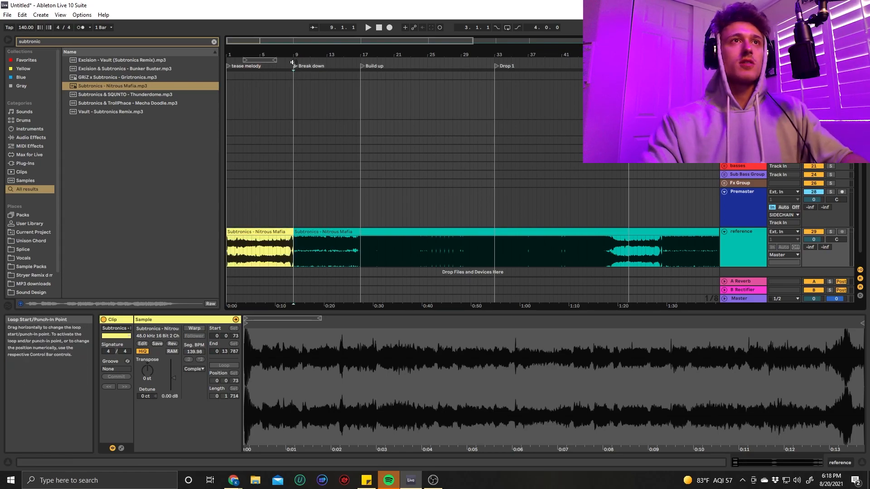
{"action": "right_click", "coordinate": [294, 66]}
{"action": "left_click", "coordinate": [312, 75]}
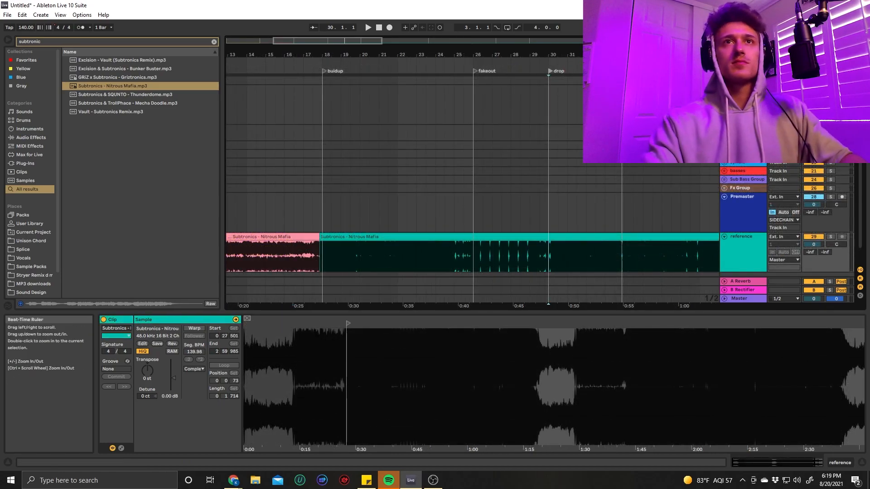
Step: Delete the leftover locator about four bars after the drop locator
{"action": "left_click", "coordinate": [624, 71]}
{"action": "key", "text": "Delete"}
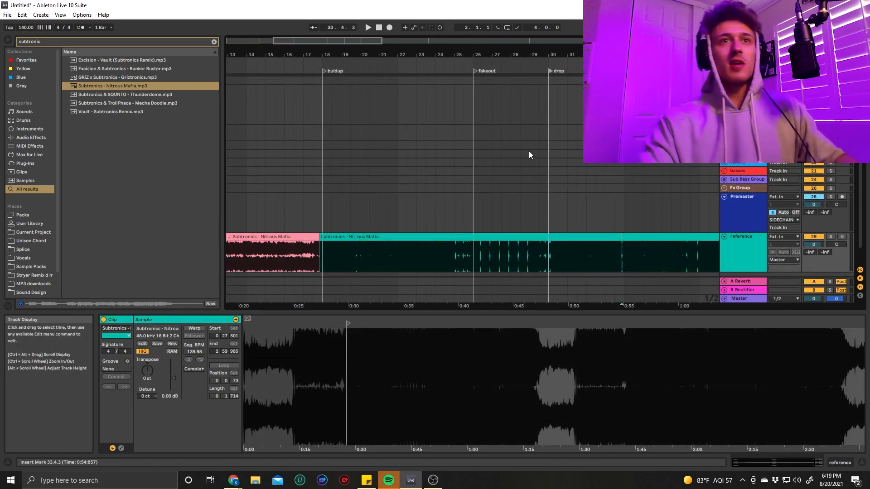
{"action": "scroll", "coordinate": [401, 195], "scroll_direction": "down", "scroll_amount": 5}
Step: Split the remaining reference clip at the fakeout locator and colour the buildup clip light cyan
{"action": "left_click", "coordinate": [301, 258]}
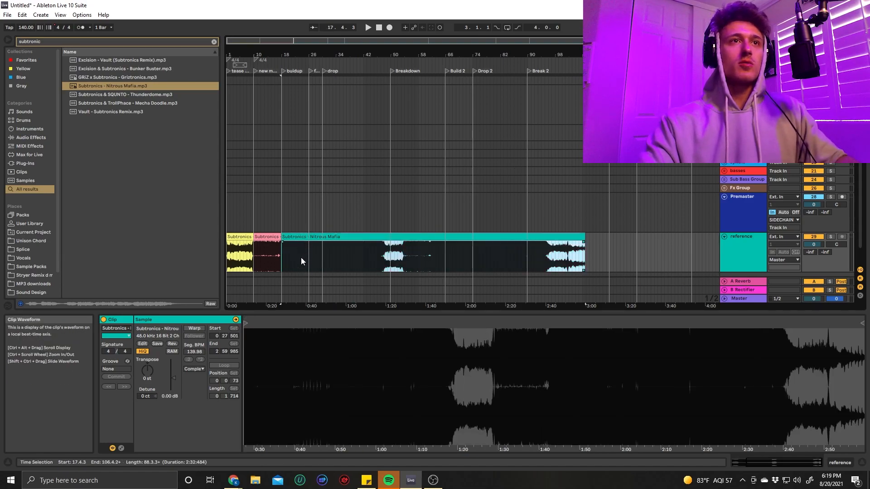
{"action": "scroll", "coordinate": [327, 257], "scroll_direction": "up", "scroll_amount": 5}
{"action": "left_click", "coordinate": [337, 263]}
{"action": "key", "text": "ctrl+e"}
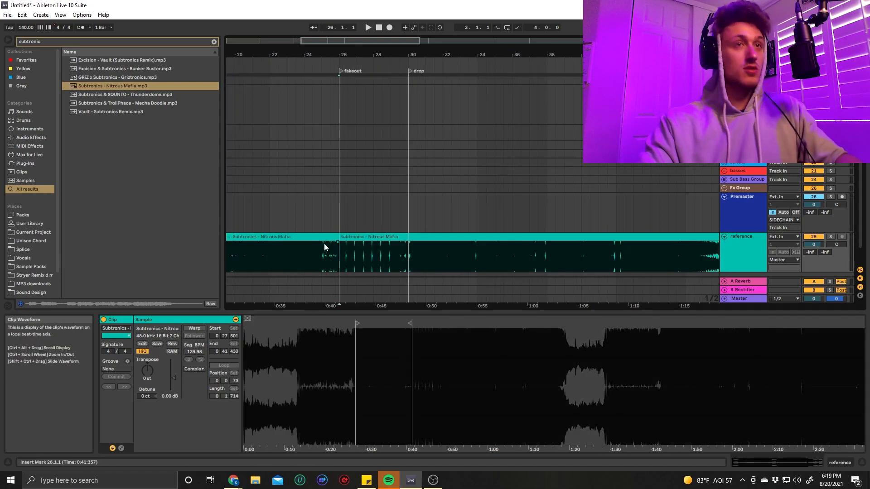
{"action": "right_click", "coordinate": [303, 235]}
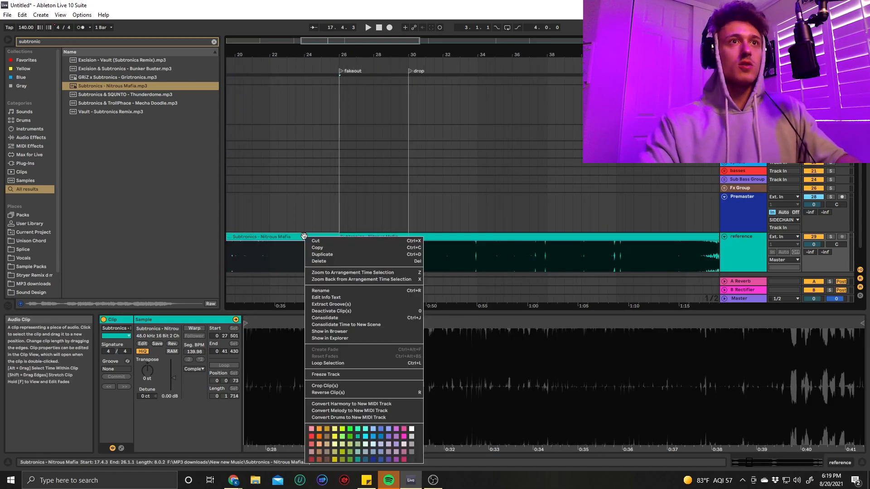
{"action": "left_click", "coordinate": [365, 429]}
Step: Separate the fakeout section from bar 26 to bar 30 as its own clip and colour it blue
{"action": "right_click", "coordinate": [375, 238]}
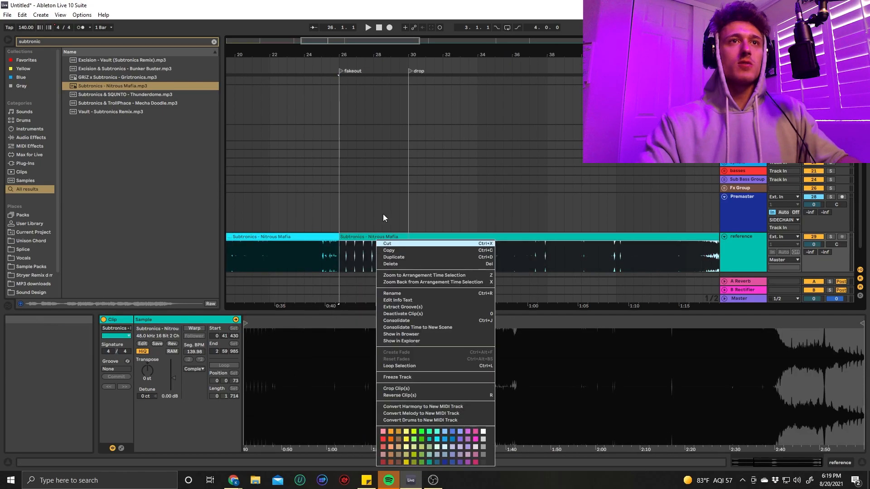
{"action": "left_click", "coordinate": [382, 216]}
{"action": "left_click", "coordinate": [408, 257]}
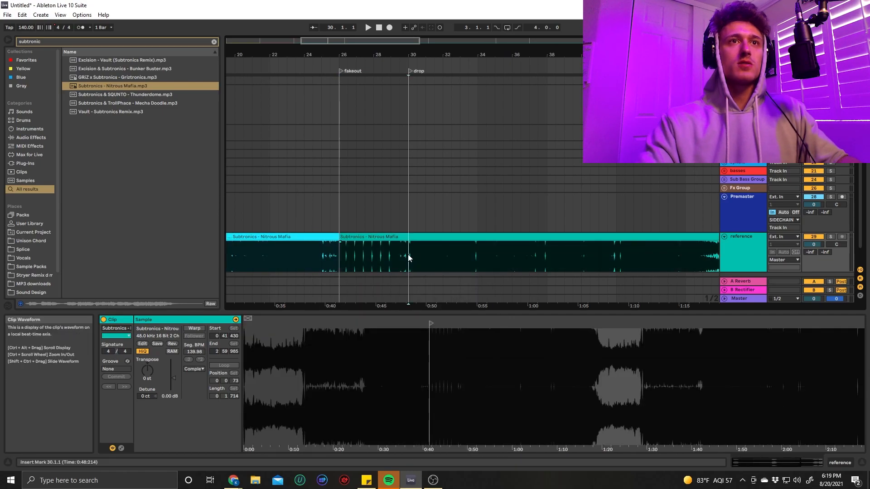
{"action": "left_click_drag", "start_coordinate": [411, 257], "coordinate": [340, 257]}
{"action": "right_click", "coordinate": [389, 237]}
{"action": "left_click", "coordinate": [464, 437]}
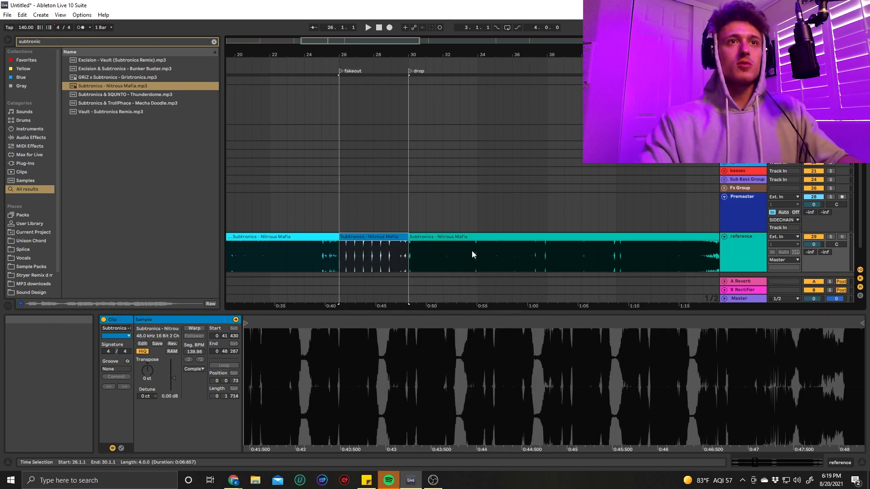
Step: Split the reference clip at bar 46 and colour the drop clip from bar 30 to 46 magenta
{"action": "left_click", "coordinate": [477, 260]}
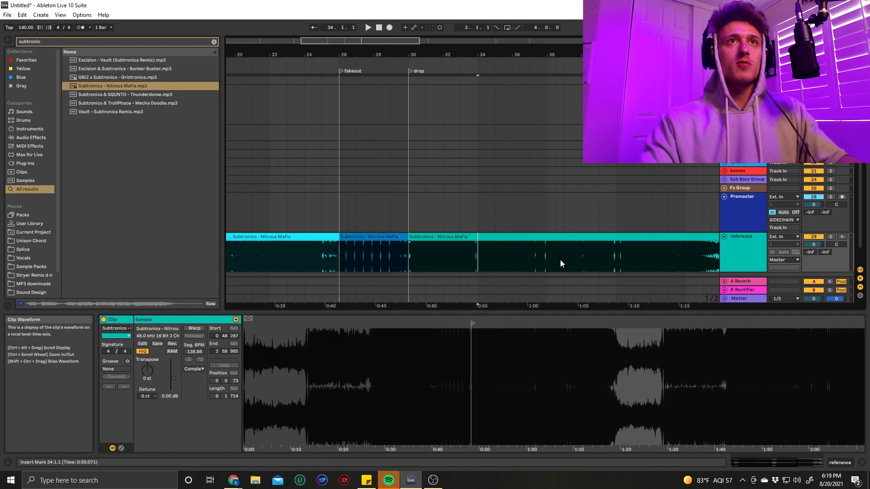
{"action": "scroll", "coordinate": [644, 261], "scroll_direction": "right", "scroll_amount": 1}
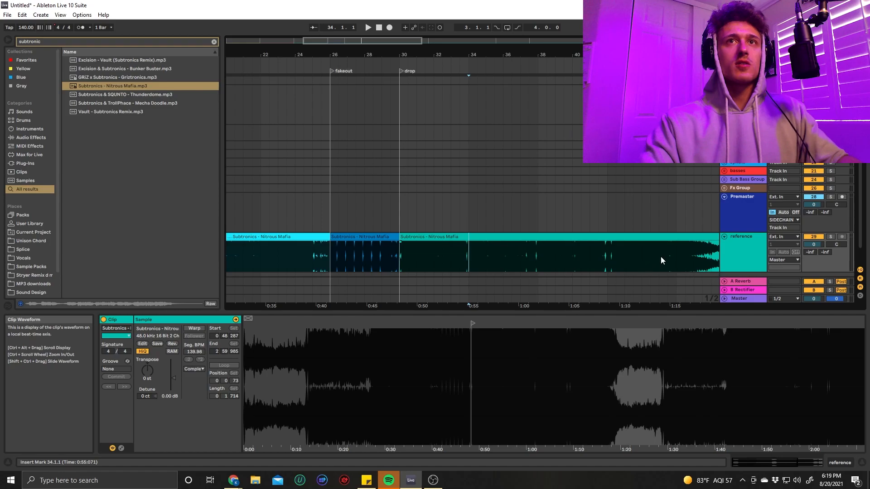
{"action": "left_click", "coordinate": [676, 254]}
{"action": "key", "text": "ctrl+e"}
{"action": "left_click", "coordinate": [573, 236]}
{"action": "right_click", "coordinate": [572, 237]}
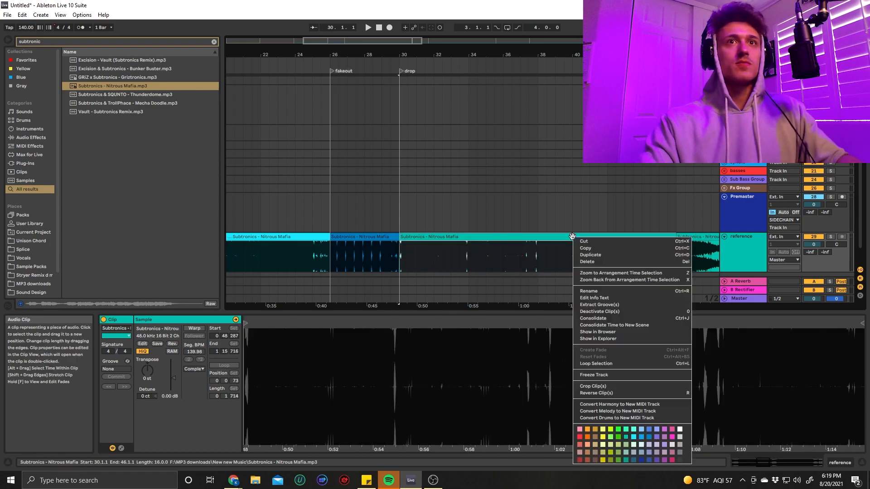
{"action": "left_click", "coordinate": [673, 438]}
{"action": "scroll", "coordinate": [372, 259], "scroll_direction": "down", "scroll_amount": 3, "text": "ctrl"}
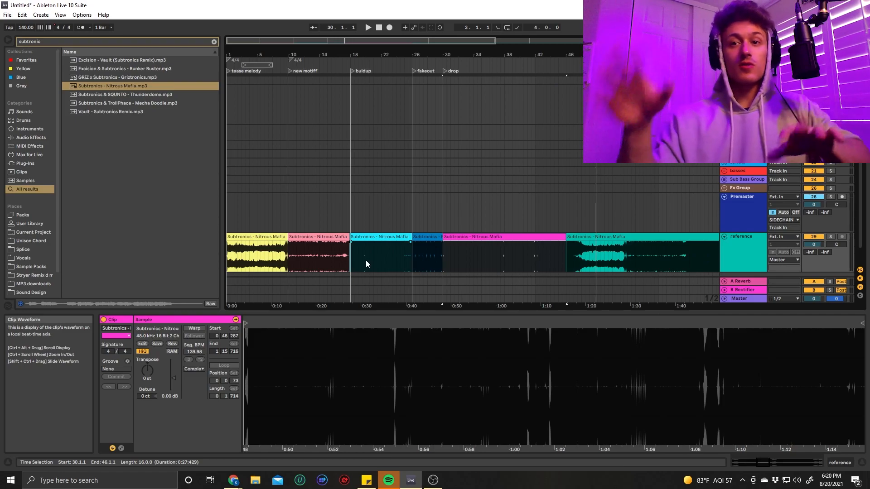
{"action": "left_click_drag", "start_coordinate": [252, 199], "coordinate": [551, 241]}
{"action": "left_click", "coordinate": [542, 201]}
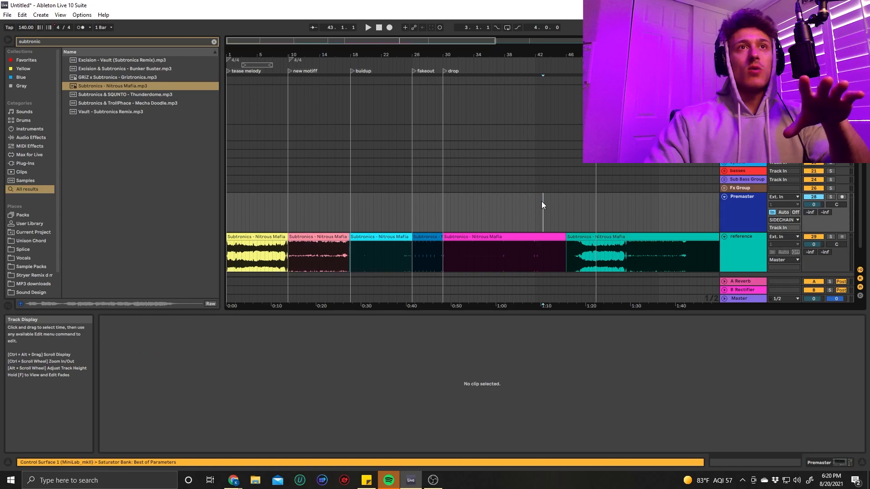
Step: Delete all Nitrous Mafia clips from the reference track, keeping the section locators
{"action": "left_click", "coordinate": [646, 236]}
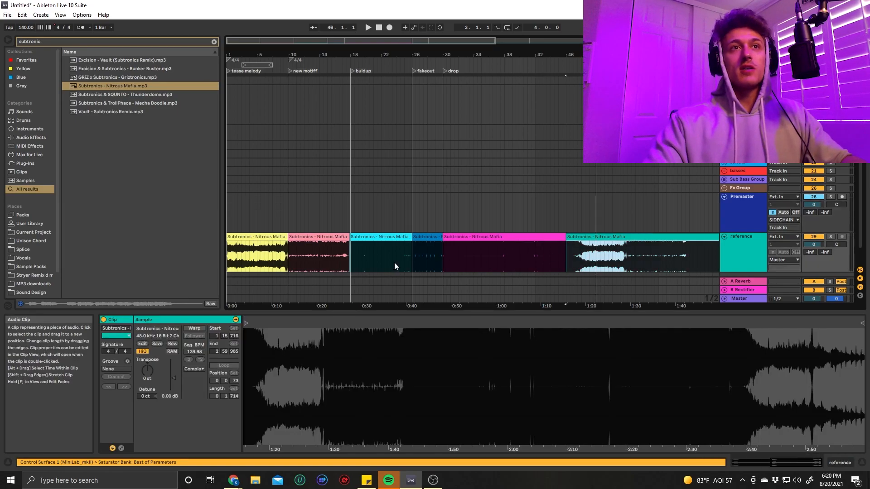
{"action": "left_click", "coordinate": [267, 238], "text": "shift"}
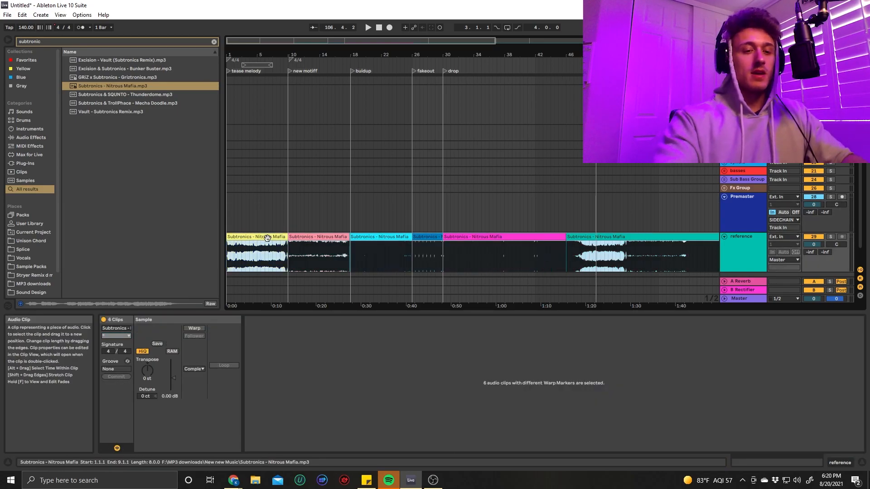
{"action": "key", "text": "Delete"}
Step: Highlight the empty sections under the locators on the Premaster track, ending within the buildup section
{"action": "left_click", "coordinate": [259, 202]}
{"action": "key", "text": "plus"}
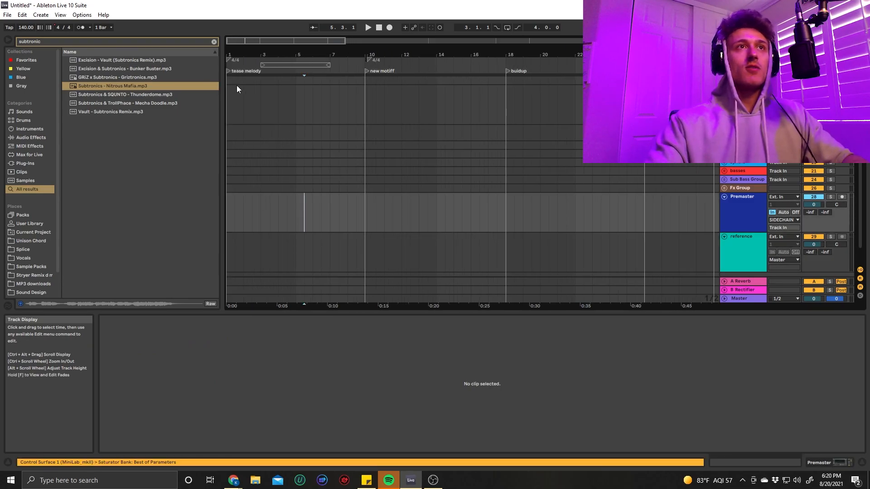
{"action": "left_click_drag", "start_coordinate": [227, 208], "coordinate": [631, 226]}
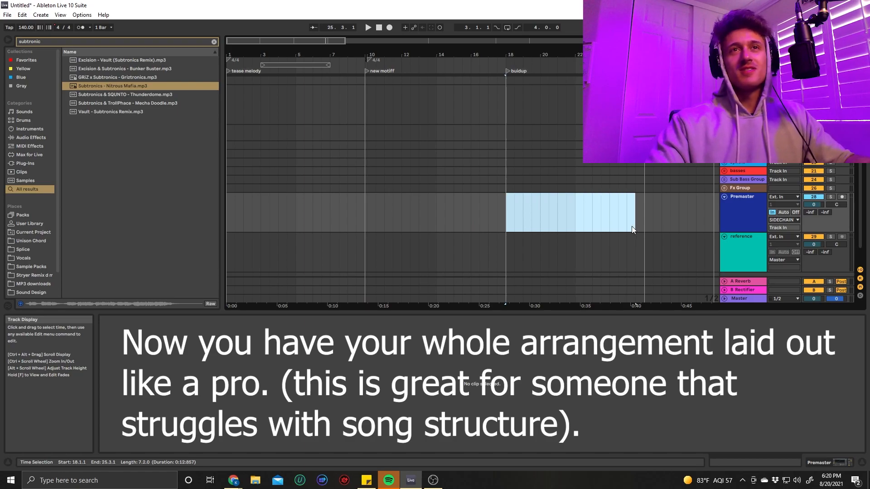
Step: Highlight the empty buildup section and the stretch from 29.3.1 to 41.3.1 around the drop on the Premaster track
{"action": "left_click_drag", "start_coordinate": [501, 206], "coordinate": [635, 210]}
{"action": "scroll", "coordinate": [635, 217], "scroll_direction": "down", "scroll_amount": 3}
{"action": "scroll", "coordinate": [371, 216], "scroll_direction": "up", "scroll_amount": 3}
{"action": "left_click_drag", "start_coordinate": [410, 214], "coordinate": [645, 210]}
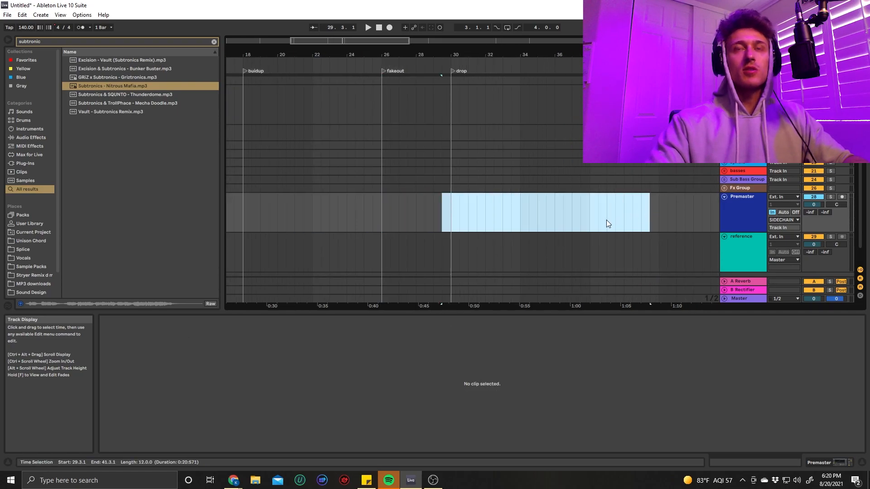
{"action": "scroll", "coordinate": [607, 223], "scroll_direction": "down", "scroll_amount": 3}
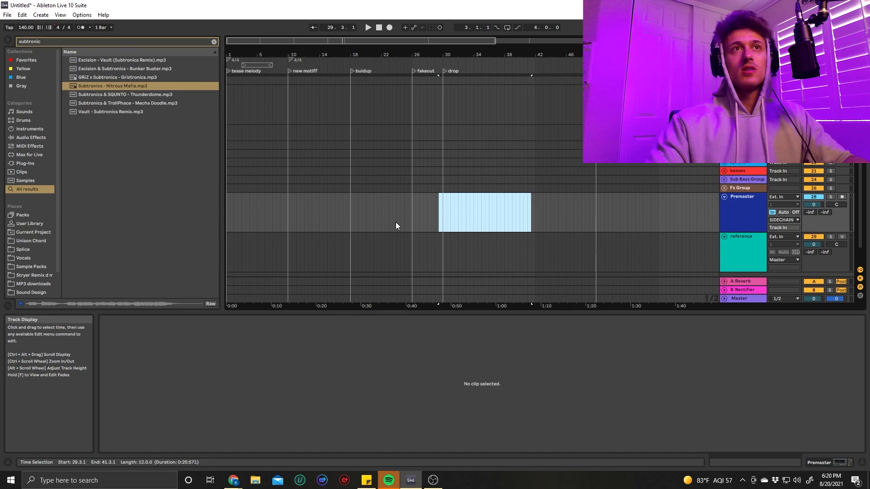
{"action": "scroll", "coordinate": [395, 222], "scroll_direction": "down", "scroll_amount": 3}
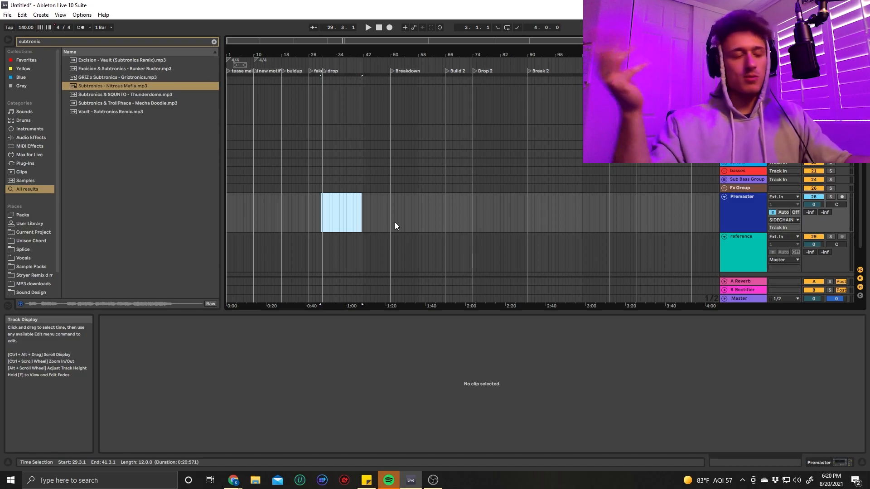
Step: Search the browser for virtual riot, place Virtual Riot - Wallmonger on the reference track from bar 1, and set the project tempo to 150 BPM
{"action": "key", "text": "ctrl+f"}
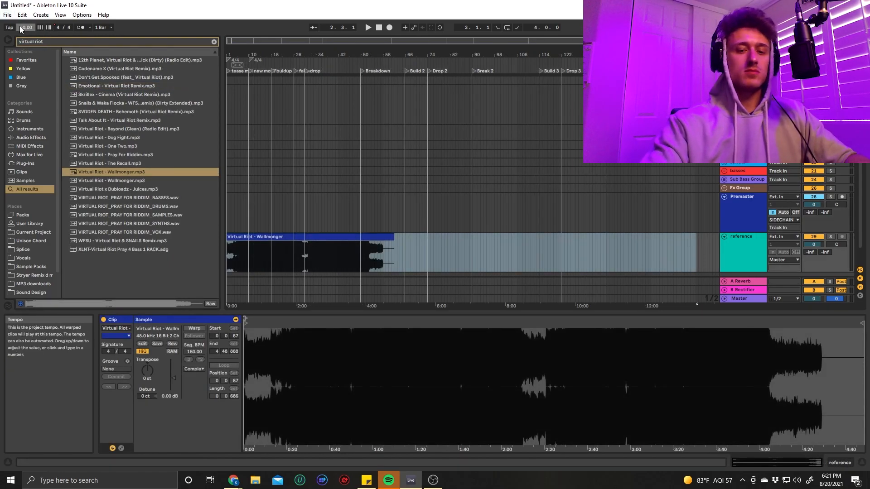
{"action": "type", "text": "150"}
{"action": "key", "text": "Return"}
Step: Listen to the Wallmonger intro from its start and from the new motiff locator to identify each section's sound
{"action": "left_click", "coordinate": [232, 258]}
{"action": "key", "text": "space"}
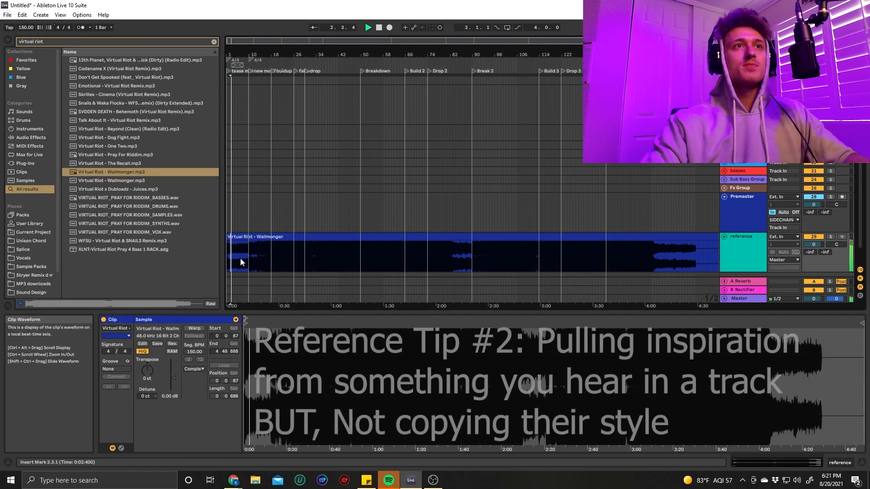
{"action": "scroll", "coordinate": [240, 258], "scroll_direction": "up", "scroll_amount": 5, "text": "ctrl"}
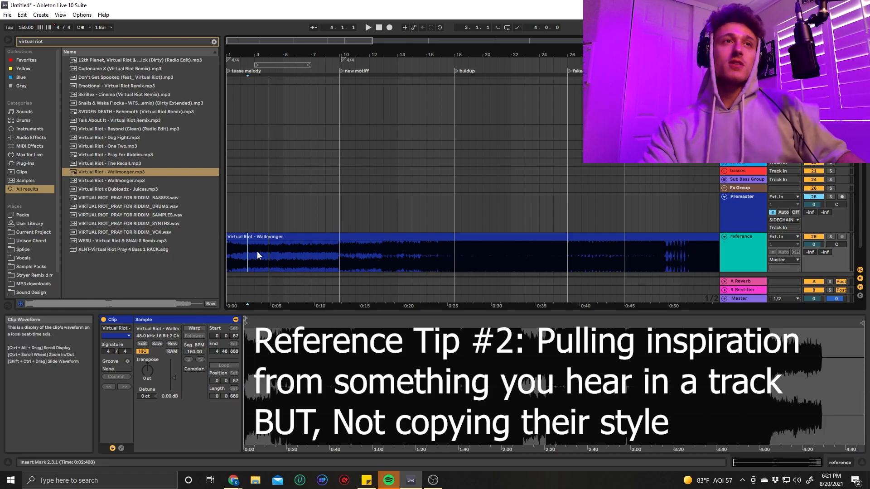
{"action": "left_click_drag", "start_coordinate": [228, 255], "coordinate": [339, 260]}
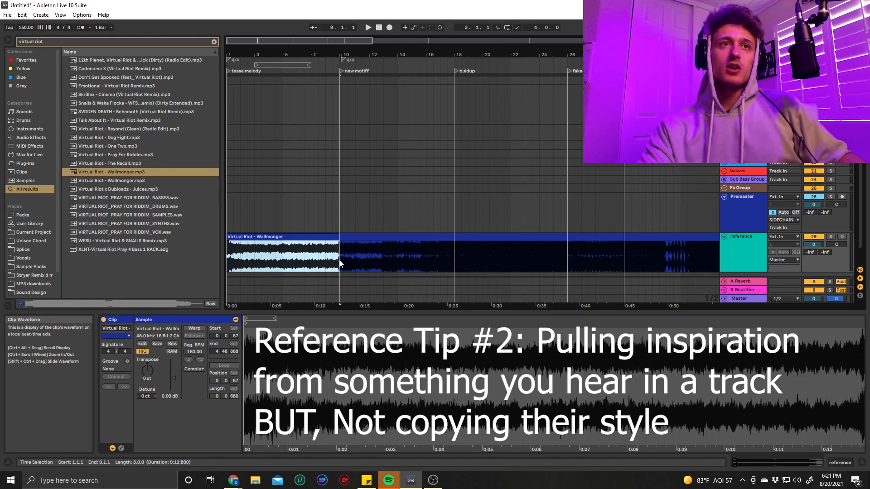
{"action": "left_click", "coordinate": [340, 261]}
{"action": "key", "text": "space"}
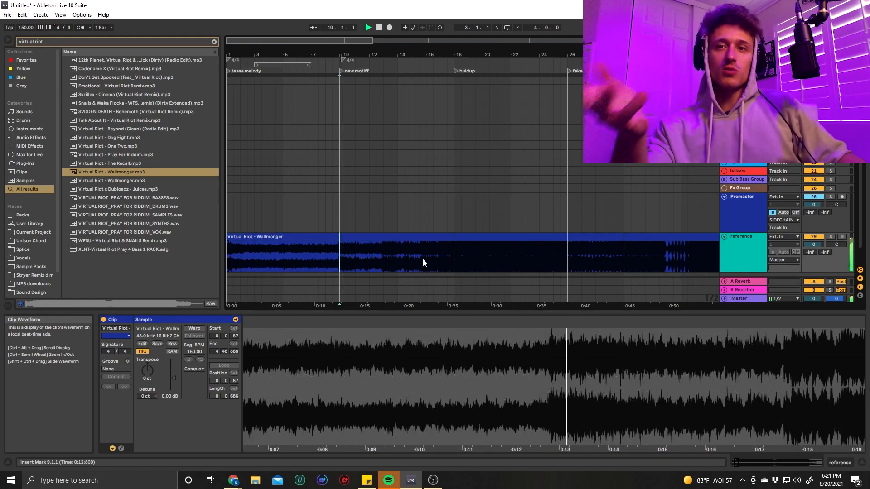
{"action": "key", "text": "space"}
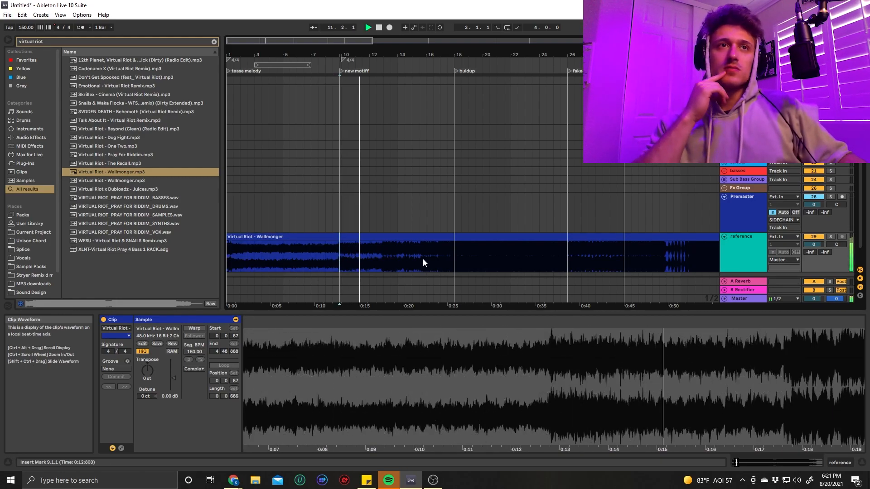
Step: Insert a new audio track below the reference track and place the insert marker at 9.1.1
{"action": "scroll", "coordinate": [724, 233], "scroll_direction": "down", "scroll_amount": 1}
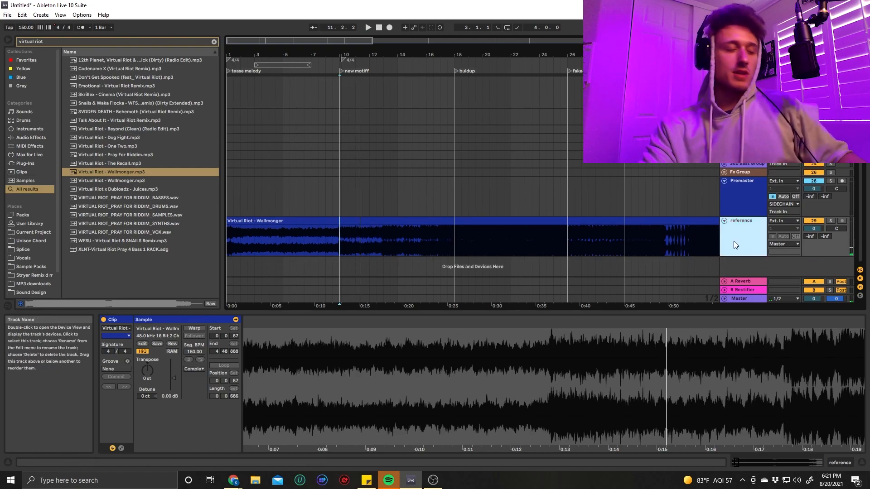
{"action": "key", "text": "ctrl+t"}
{"action": "left_click", "coordinate": [333, 240]}
{"action": "left_click", "coordinate": [341, 224]}
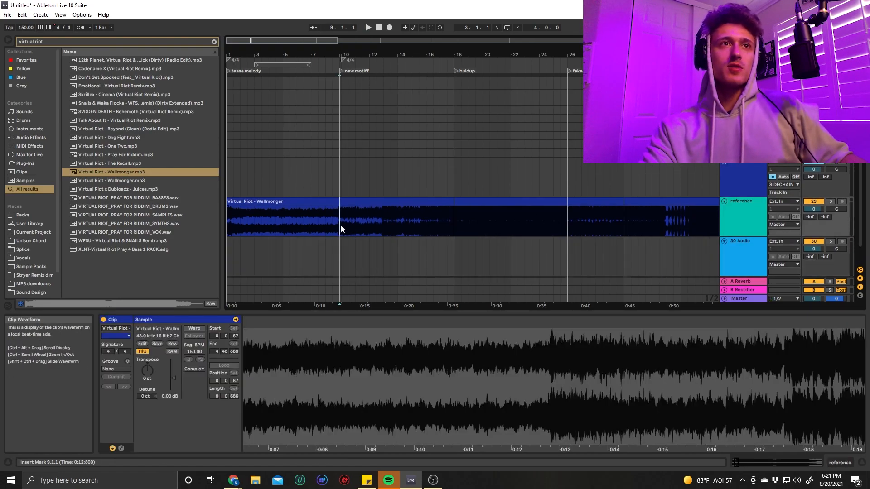
Step: Rename the "new motiff" locator as clock
{"action": "right_click", "coordinate": [340, 70]}
{"action": "left_click", "coordinate": [343, 81]}
{"action": "type", "text": "clock"}
{"action": "key", "text": "Return"}
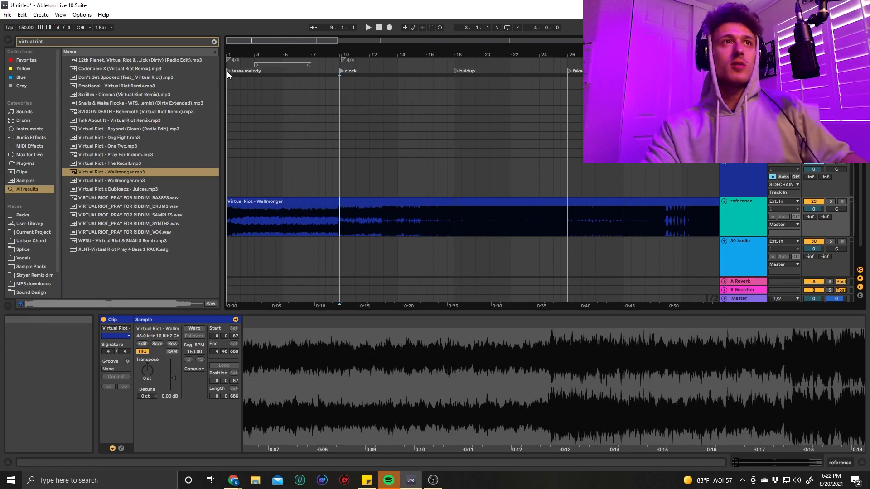
Step: Rename the "tease melody" locator at the start of the song as Guitar
{"action": "right_click", "coordinate": [227, 71]}
{"action": "left_click", "coordinate": [249, 79]}
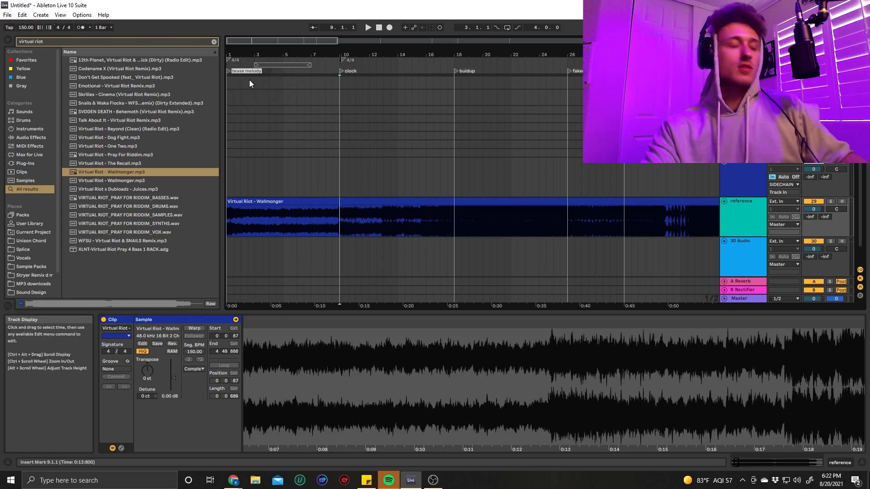
{"action": "type", "text": "Guitar"}
{"action": "key", "text": "Return"}
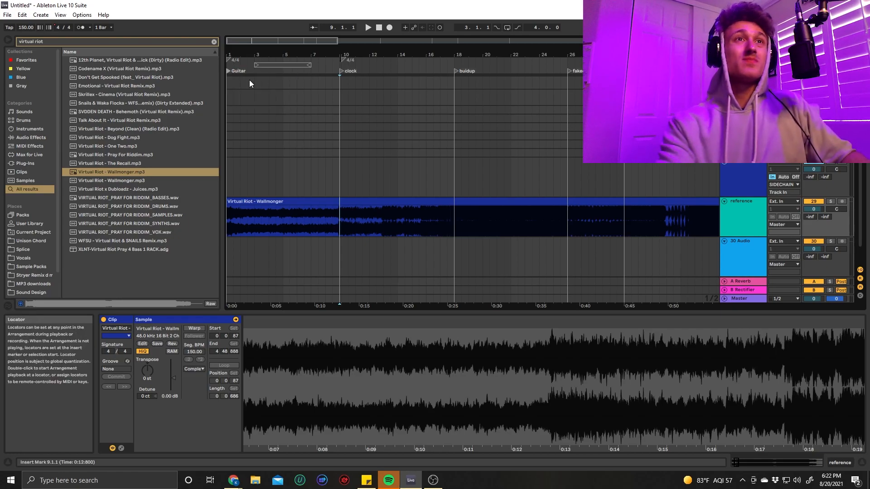
Step: Listen to the reference track's transition from the clock section into the buildup section
{"action": "left_click", "coordinate": [448, 217]}
{"action": "key", "text": "space"}
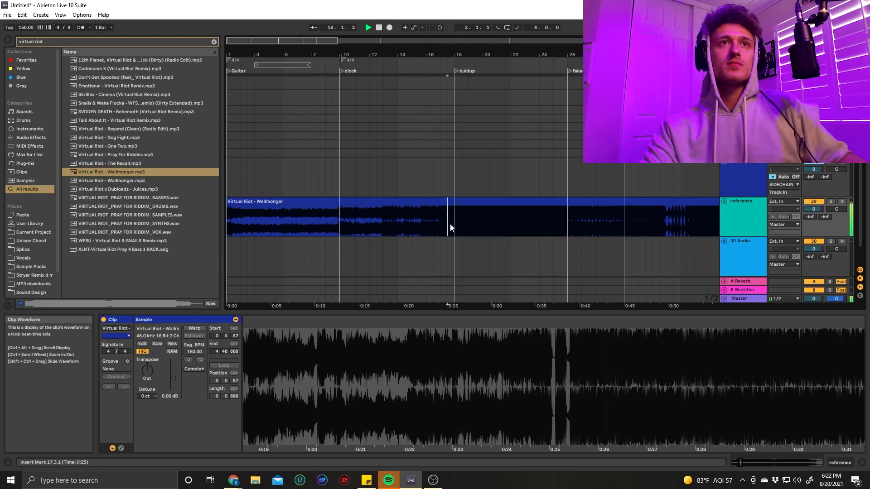
{"action": "left_click", "coordinate": [433, 224]}
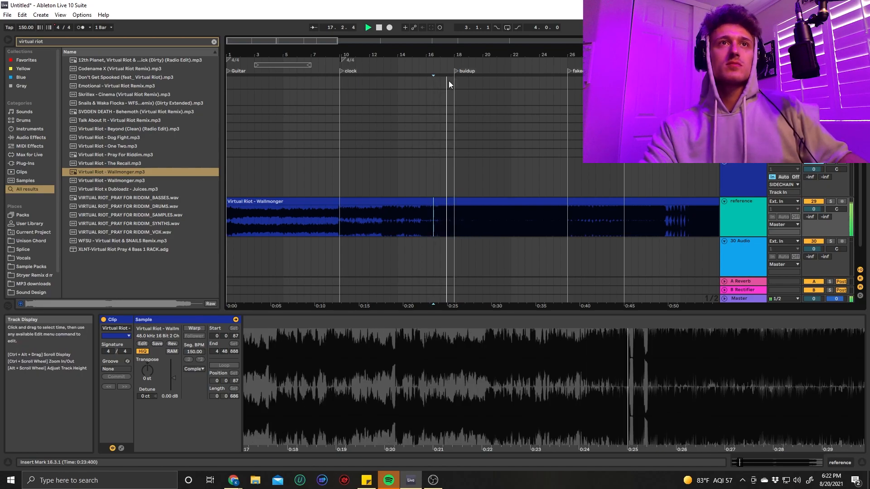
{"action": "key", "text": "space"}
{"action": "left_click_drag", "start_coordinate": [441, 225], "coordinate": [456, 211]}
{"action": "left_click", "coordinate": [450, 222]}
{"action": "key", "text": "space"}
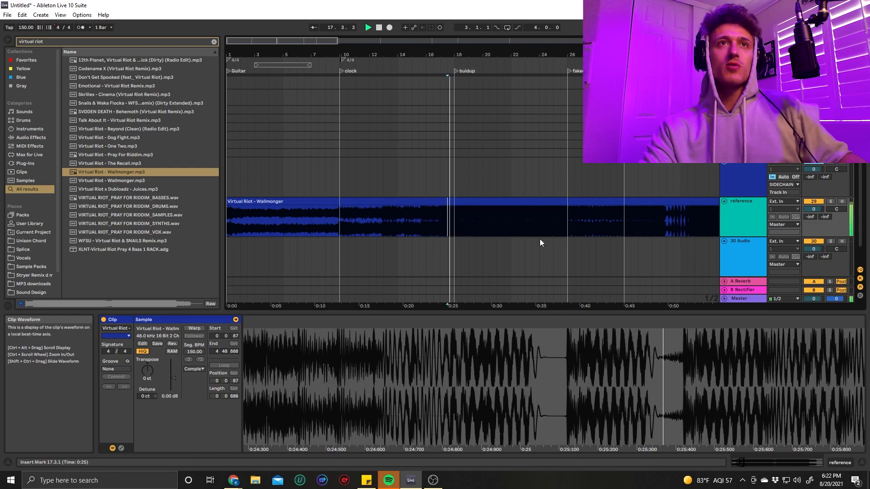
Step: Rename the "buildup" locator as hype
{"action": "right_click", "coordinate": [456, 70]}
{"action": "left_click", "coordinate": [472, 82]}
{"action": "type", "text": "hype"}
{"action": "key", "text": "Return"}
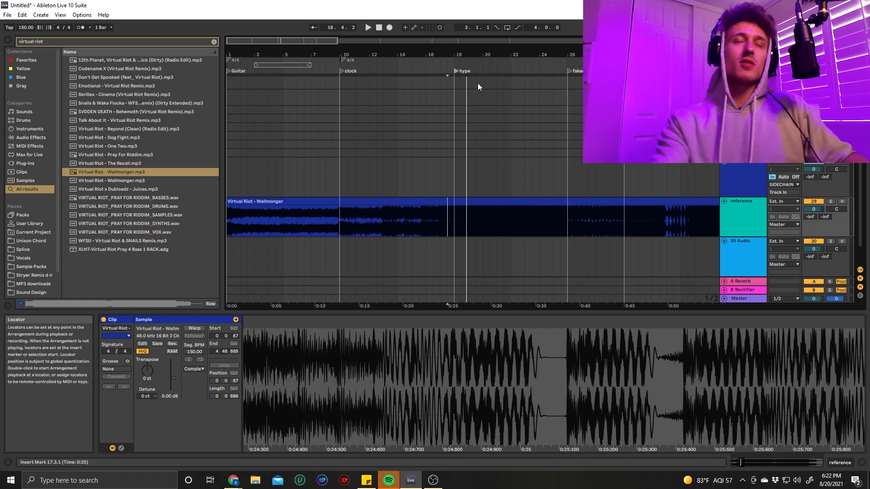
Step: Play the reference from the hype locator and look over the section layout across the whole arrangement
{"action": "left_click", "coordinate": [456, 225]}
{"action": "key", "text": "space"}
{"action": "scroll", "coordinate": [602, 235], "scroll_direction": "right", "scroll_amount": 2}
{"action": "scroll", "coordinate": [550, 233], "scroll_direction": "left", "scroll_amount": 3}
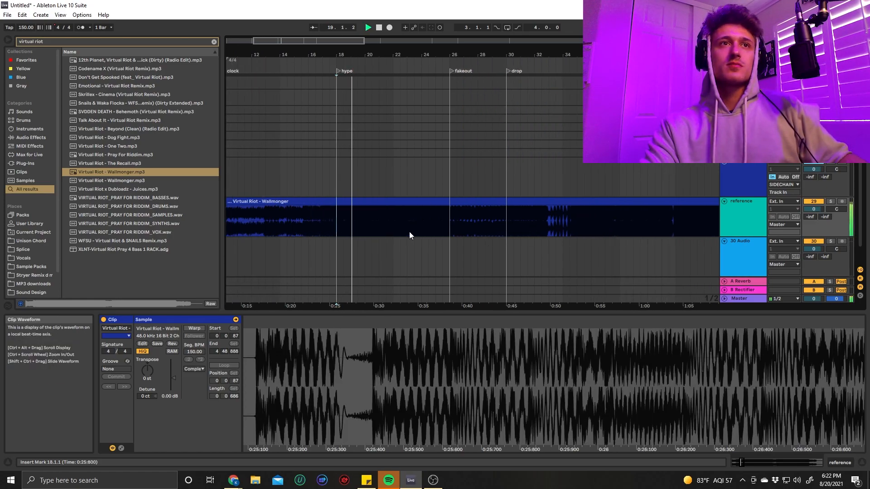
{"action": "scroll", "coordinate": [425, 223], "scroll_direction": "down", "scroll_amount": 5}
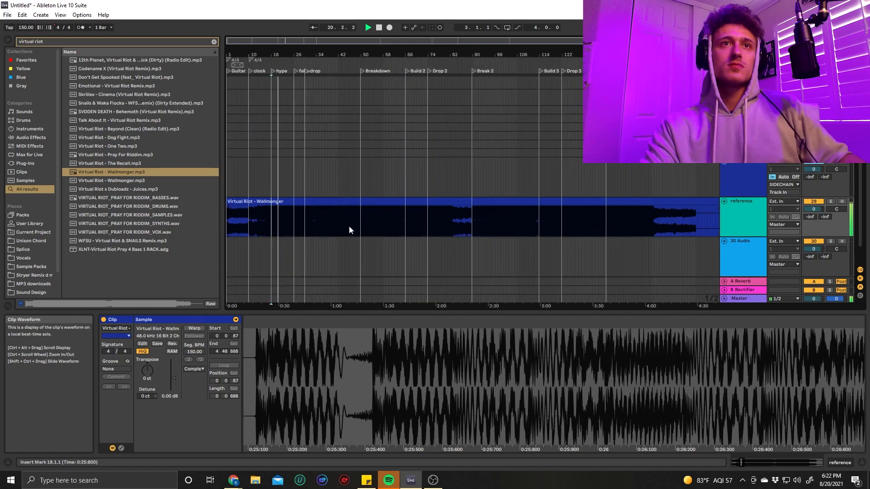
{"action": "scroll", "coordinate": [332, 225], "scroll_direction": "up", "scroll_amount": 4}
{"action": "scroll", "coordinate": [329, 225], "scroll_direction": "down", "scroll_amount": 2}
{"action": "scroll", "coordinate": [286, 227], "scroll_direction": "left", "scroll_amount": 1}
{"action": "scroll", "coordinate": [286, 227], "scroll_direction": "up", "scroll_amount": 5}
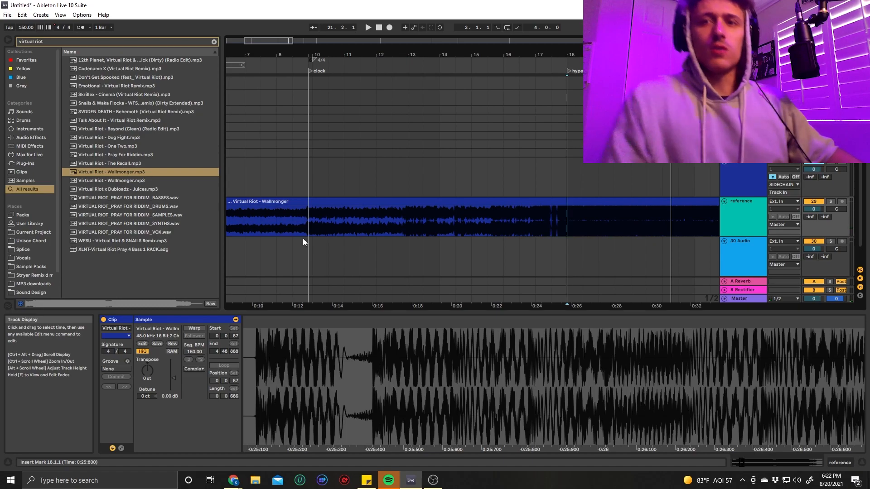
{"action": "scroll", "coordinate": [336, 240], "scroll_direction": "down", "scroll_amount": 3}
{"action": "scroll", "coordinate": [335, 237], "scroll_direction": "left", "scroll_amount": 1}
{"action": "scroll", "coordinate": [334, 236], "scroll_direction": "down", "scroll_amount": 1}
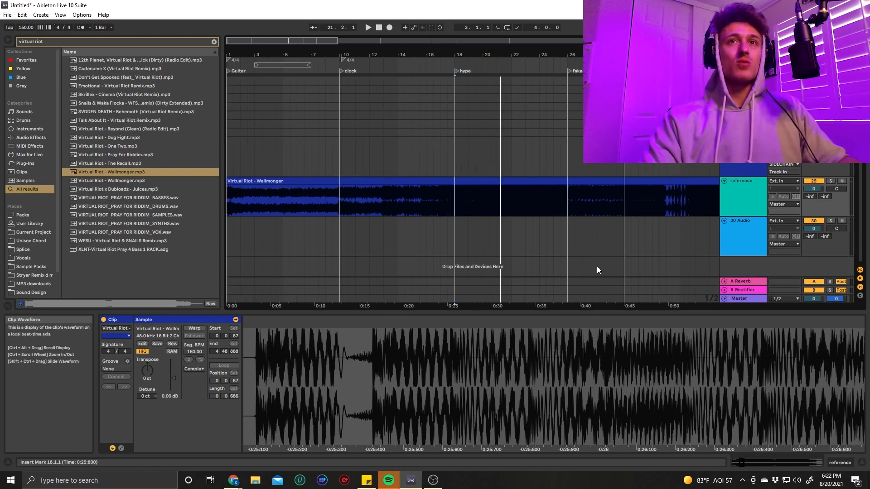
Step: Deactivate the reference track and search the browser for guitar sounds to use on the new audio track
{"action": "left_click", "coordinate": [738, 249]}
{"action": "left_click", "coordinate": [809, 180]}
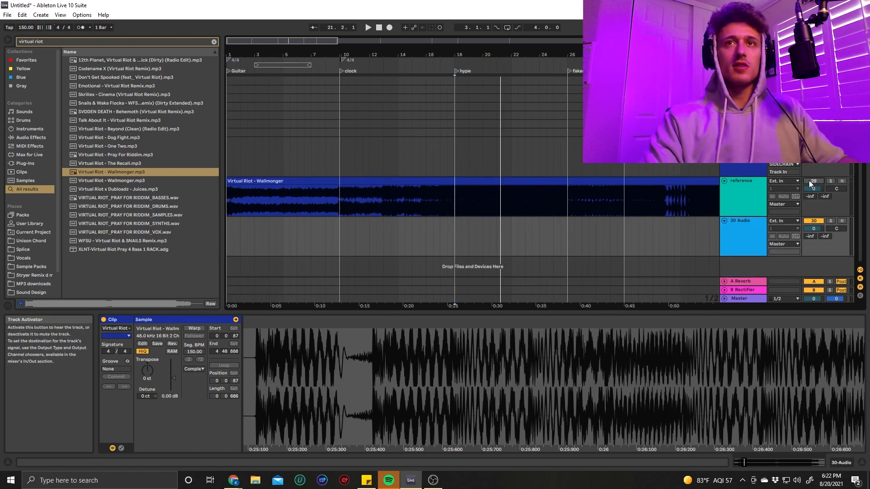
{"action": "key", "text": "ctrl+f"}
{"action": "type", "text": "guitar"}
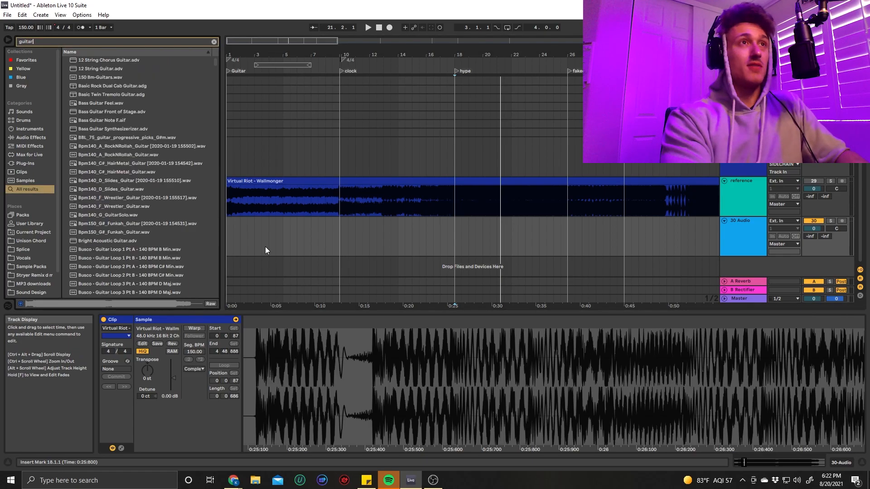
Step: Audition several Busco and Cymatics guitar loops, including The Way We Were, to find a fitting intro melody
{"action": "scroll", "coordinate": [145, 236], "scroll_direction": "down", "scroll_amount": 3}
{"action": "left_click", "coordinate": [116, 262]}
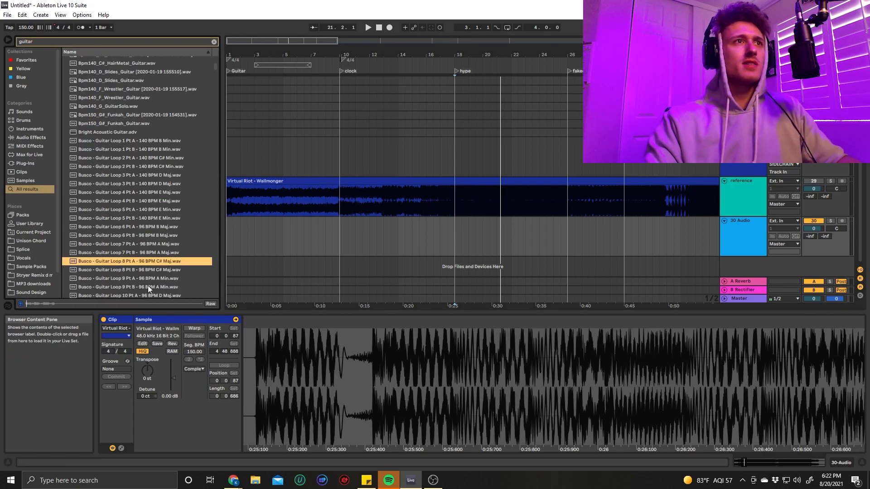
{"action": "scroll", "coordinate": [119, 268], "scroll_direction": "down", "scroll_amount": 12}
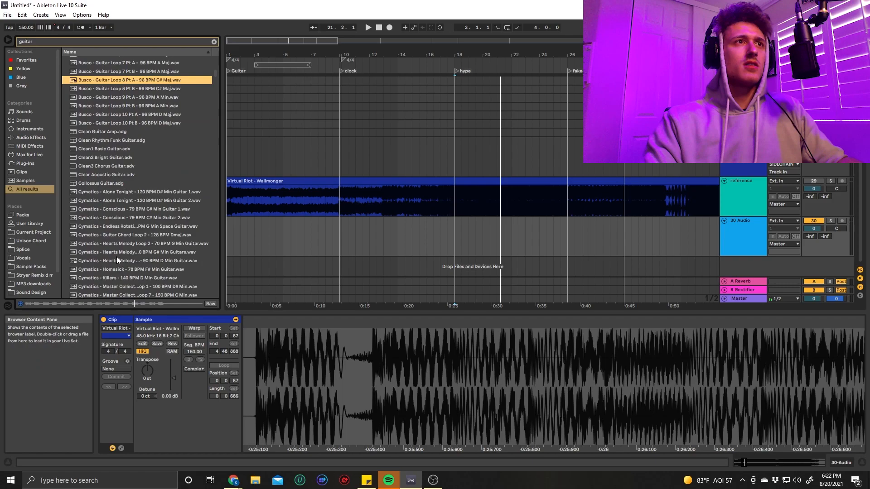
{"action": "left_click", "coordinate": [116, 258]}
{"action": "scroll", "coordinate": [117, 260], "scroll_direction": "down", "scroll_amount": 1}
{"action": "left_click", "coordinate": [114, 195]}
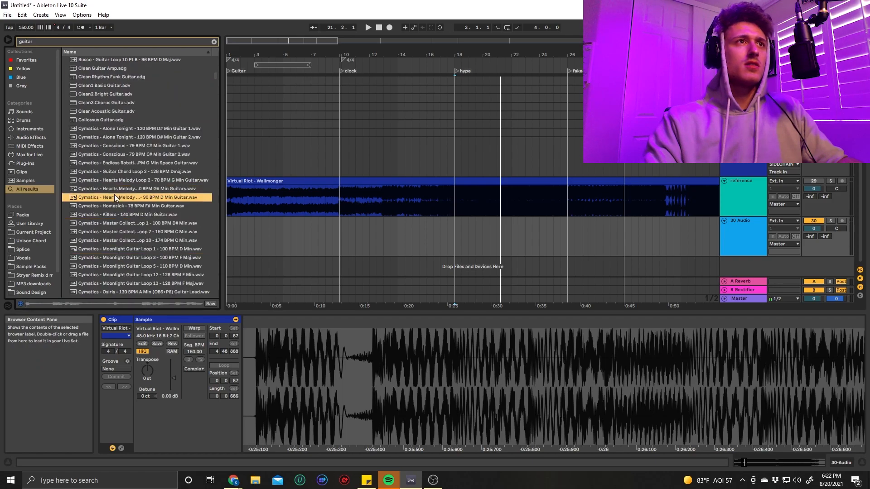
{"action": "left_click", "coordinate": [129, 172]}
{"action": "scroll", "coordinate": [159, 238], "scroll_direction": "down", "scroll_amount": 6}
{"action": "left_click", "coordinate": [153, 233]}
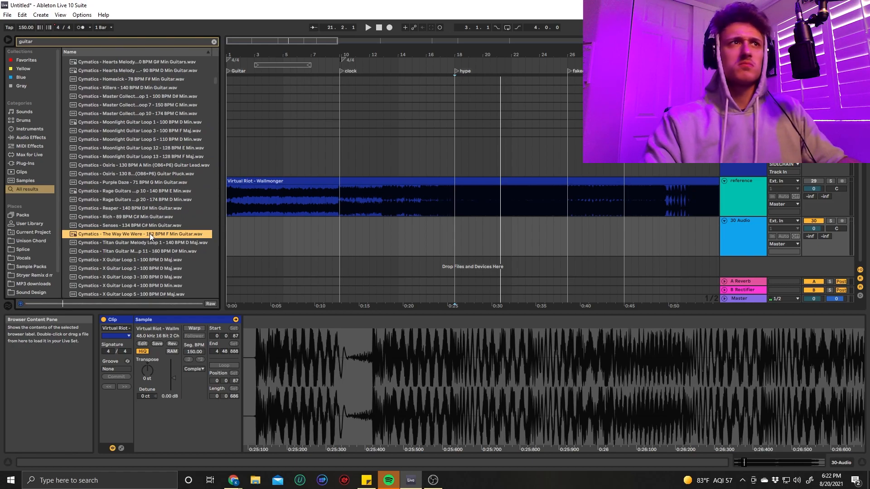
Step: Place the Cymatics The Way We Were 152 BPM F Min guitar loop on the new audio track from bar 1, ending at 17.1.1
{"action": "left_click_drag", "start_coordinate": [150, 233], "coordinate": [229, 232]}
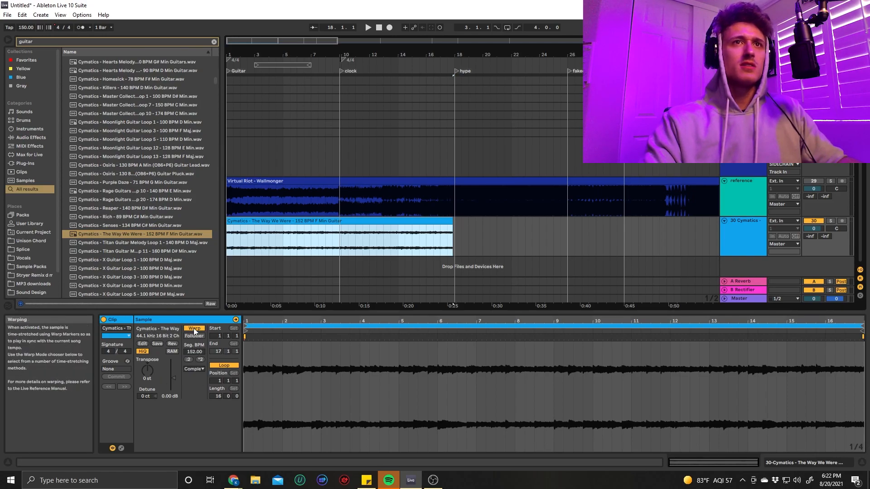
{"action": "mouse_move", "coordinate": [452, 221]}
{"action": "left_mouse_down"}
{"action": "mouse_move", "coordinate": [462, 222]}
{"action": "mouse_move", "coordinate": [442, 223]}
{"action": "left_mouse_up"}
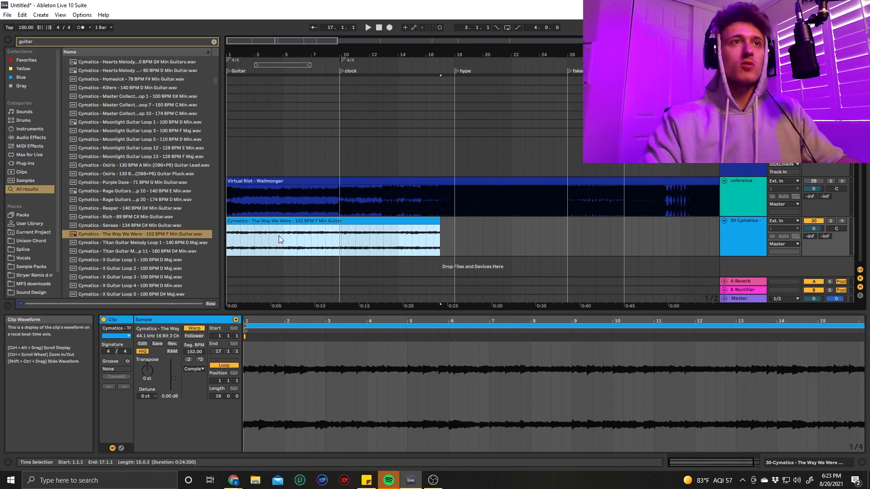
Step: Play the guitar loop and the reference intro from bar 1 to compare them
{"action": "left_click", "coordinate": [235, 238]}
{"action": "key", "text": "space"}
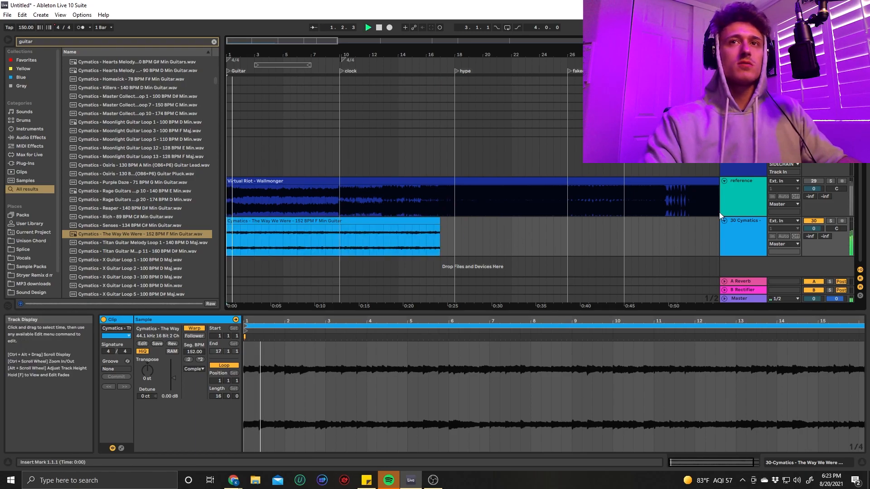
{"action": "left_click", "coordinate": [229, 204]}
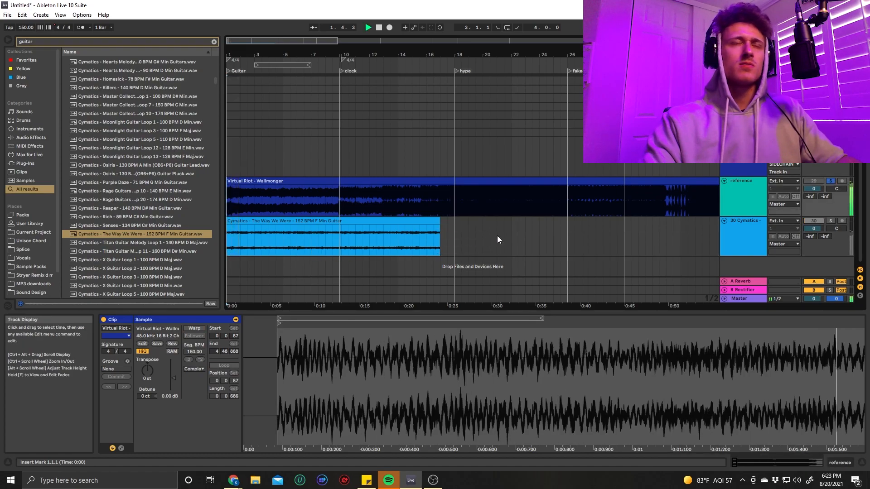
Step: Insert another audio track below the guitar track
{"action": "left_click", "coordinate": [735, 230]}
{"action": "key", "text": "ctrl+t"}
{"action": "key", "text": "c"}
{"action": "left_click", "coordinate": [355, 246]}
Step: Search the browser for impact and place Cymatics - Impact 14.wav on the new audio track at bar 1
{"action": "key", "text": "ctrl+f"}
{"action": "type", "text": "impact"}
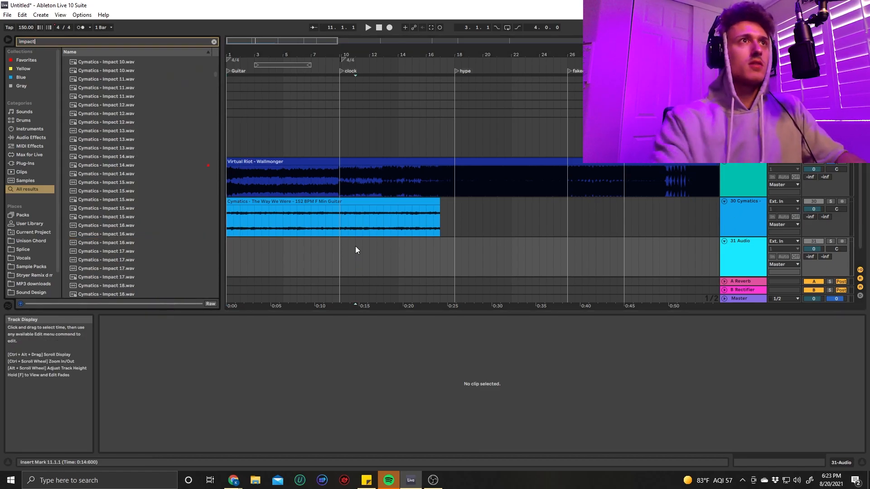
{"action": "left_click", "coordinate": [104, 166]}
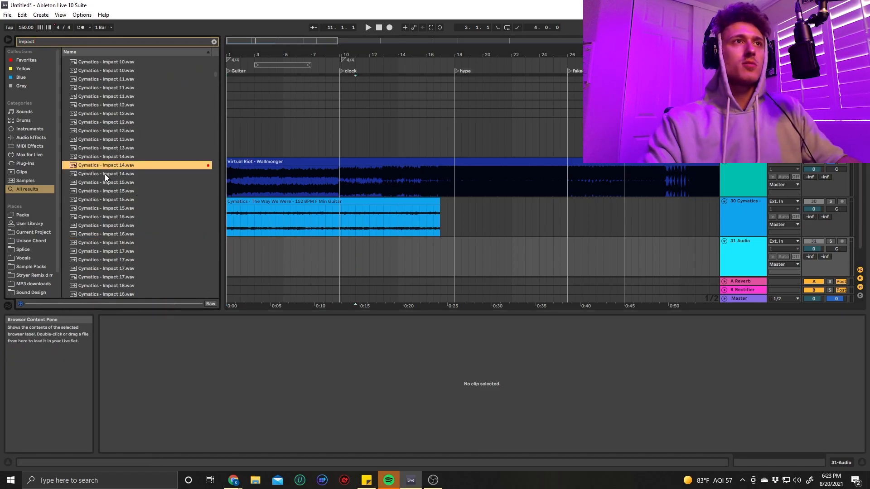
{"action": "left_click_drag", "start_coordinate": [102, 164], "coordinate": [229, 256]}
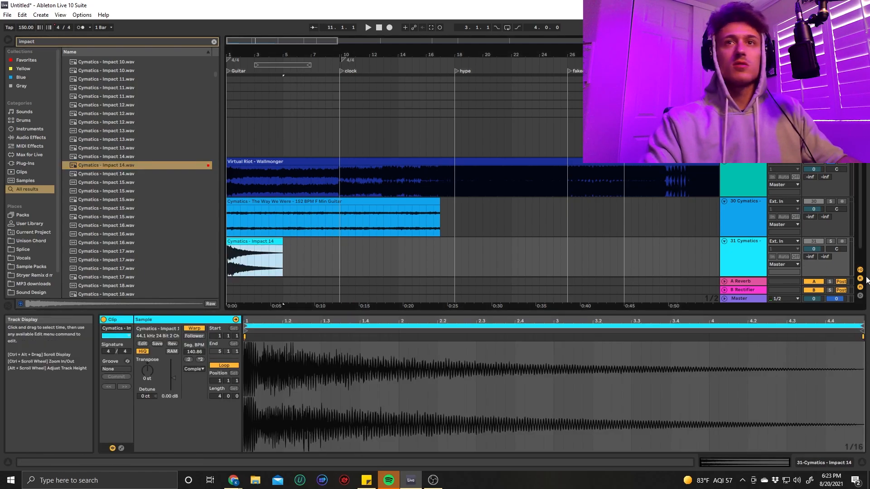
Step: Play the impact with the guitar loop from bar 1 and lower the impact track's volume to about -8.8 dB
{"action": "left_click_drag", "start_coordinate": [814, 249], "coordinate": [814, 255]}
{"action": "left_click", "coordinate": [831, 241]}
{"action": "key", "text": "space"}
{"action": "left_click", "coordinate": [830, 241]}
{"action": "key", "text": "space"}
{"action": "key", "text": "space"}
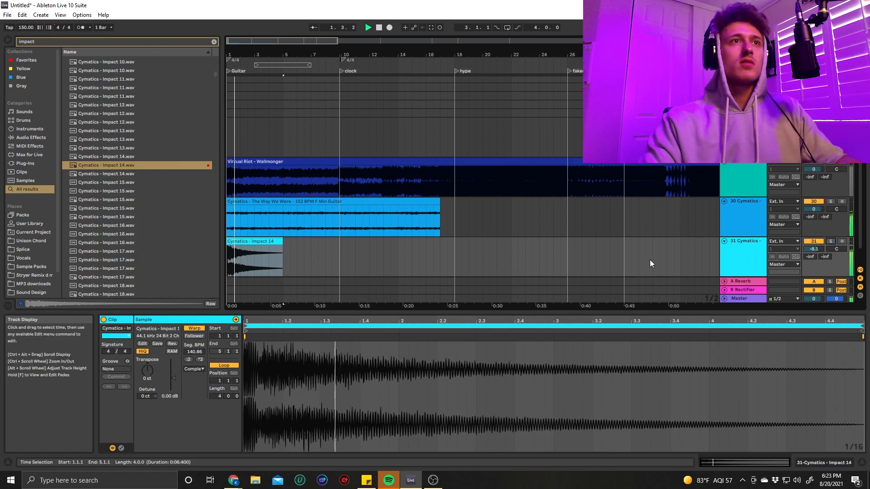
{"action": "left_click_drag", "start_coordinate": [814, 249], "coordinate": [814, 251]}
Step: Insert a new audio track below the impact track
{"action": "scroll", "coordinate": [408, 235], "scroll_direction": "down", "scroll_amount": 1}
{"action": "left_click", "coordinate": [738, 232]}
{"action": "key", "text": "ctrl+t"}
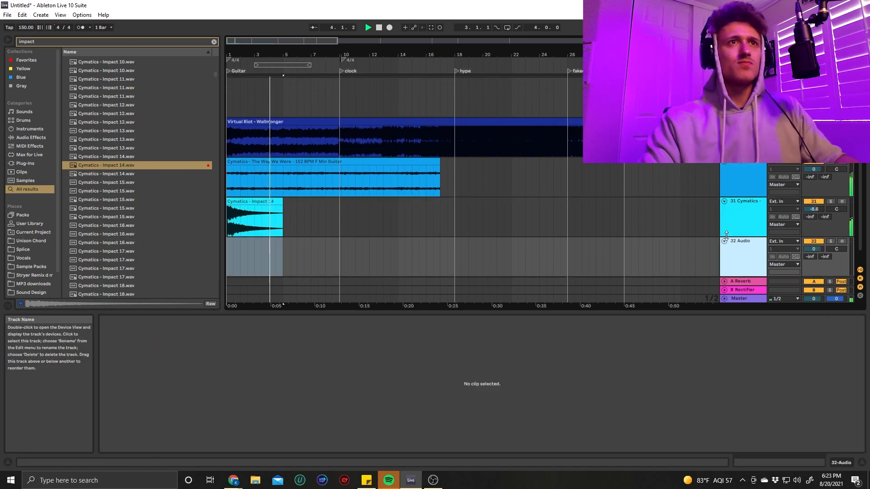
Step: Search the browser for riser sp and place Riser White SP R-1.wav on the impact track at 7.1.1, ending at 9.1.1
{"action": "key", "text": "ctrl+f"}
{"action": "type", "text": "riser sp"}
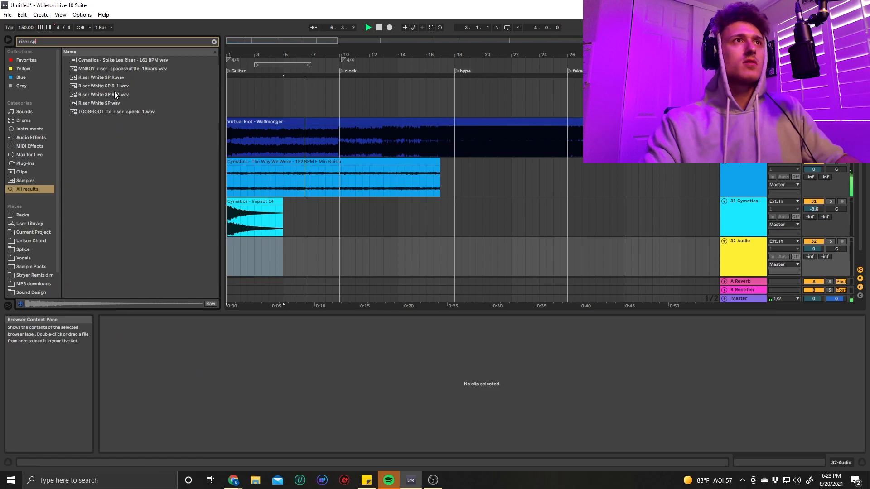
{"action": "left_click_drag", "start_coordinate": [114, 89], "coordinate": [315, 223]}
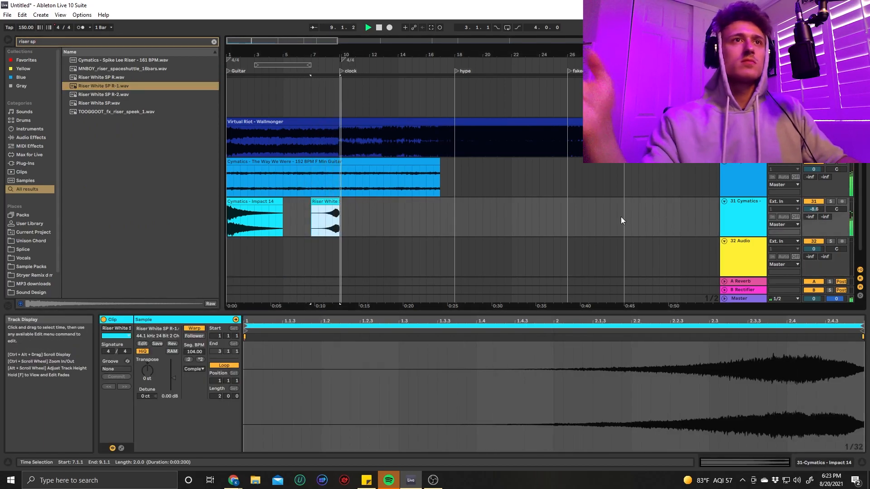
Step: Search the browser for rim shot, place a Cymatics Secret Percussion Shot sample on the empty audio track at 9.3.1, and play it
{"action": "scroll", "coordinate": [415, 231], "scroll_direction": "down", "scroll_amount": 1}
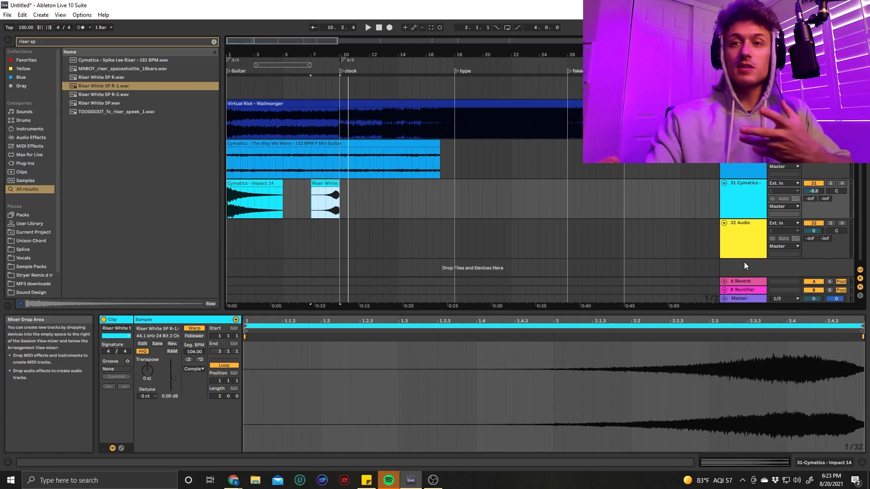
{"action": "key", "text": "ctrl+f"}
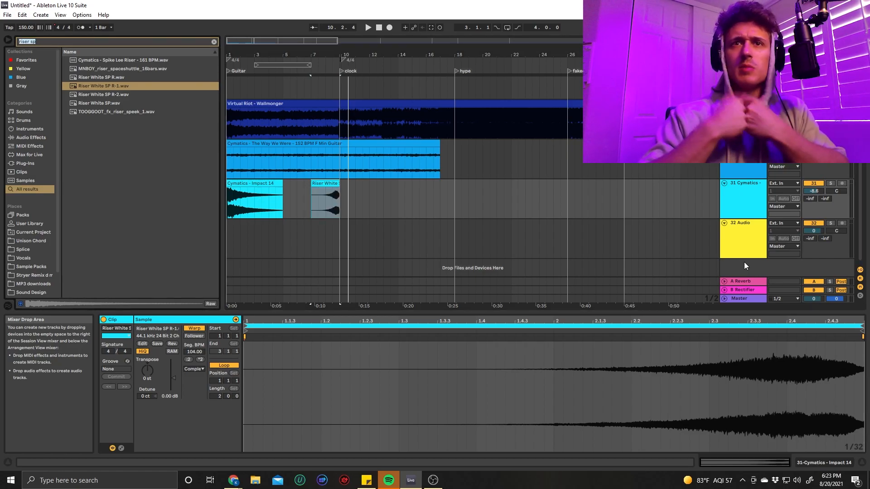
{"action": "type", "text": "rim shot"}
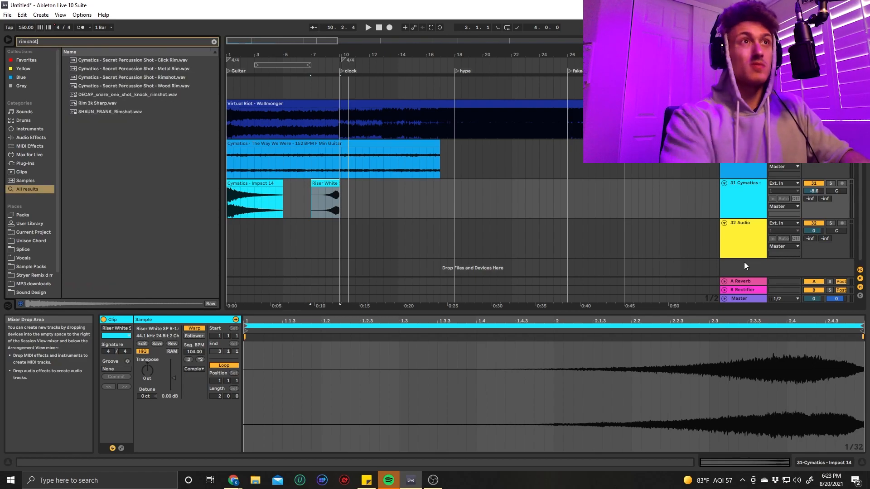
{"action": "left_click", "coordinate": [123, 77]}
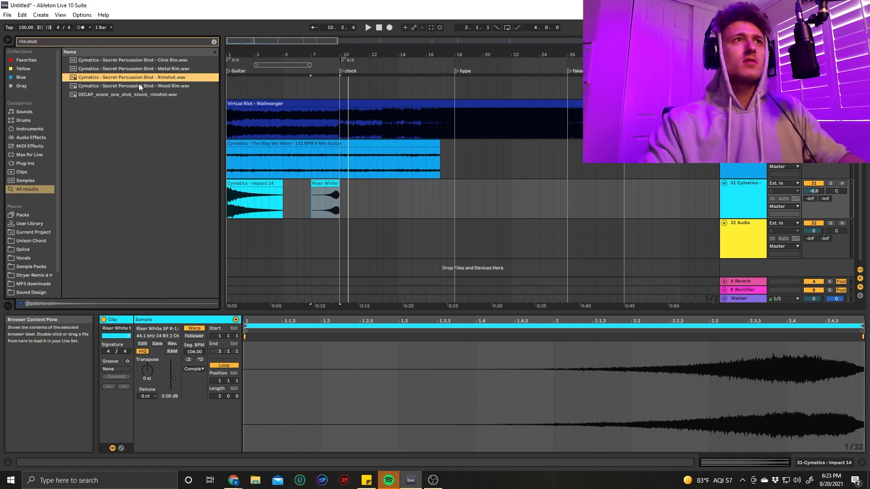
{"action": "left_click_drag", "start_coordinate": [226, 114], "coordinate": [349, 228]}
{"action": "left_click", "coordinate": [304, 246]}
{"action": "key", "text": "space"}
Step: Duplicate the one-bar rimshot selection from bar 9 onward and delete the extra copy in bar 16
{"action": "scroll", "coordinate": [341, 241], "scroll_direction": "up", "scroll_amount": 5}
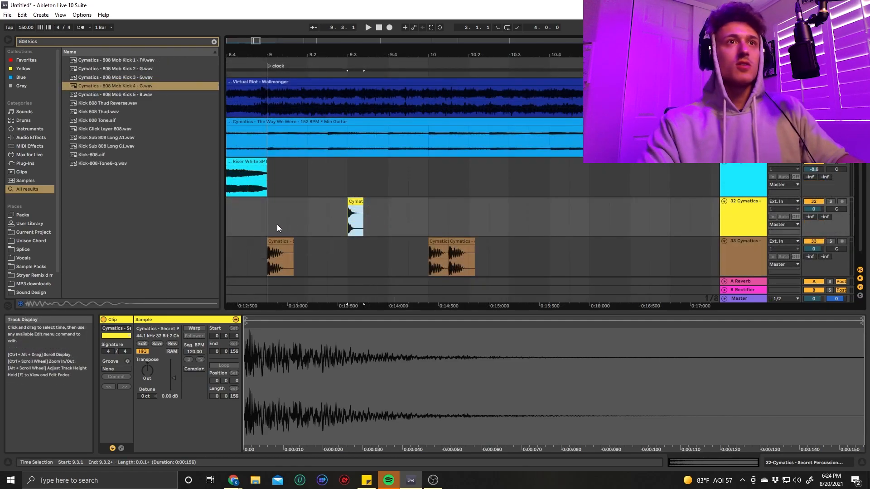
{"action": "left_click_drag", "start_coordinate": [281, 224], "coordinate": [451, 225]}
{"action": "key", "text": "ctrl+d"}
{"action": "scroll", "coordinate": [446, 219], "scroll_direction": "down", "scroll_amount": 3}
{"action": "key", "text": "ctrl+d"}
{"action": "key", "text": "ctrl+d"}
{"action": "key", "text": "ctrl+d"}
{"action": "key", "text": "ctrl+d"}
{"action": "key", "text": "ctrl+d"}
{"action": "key", "text": "ctrl+d"}
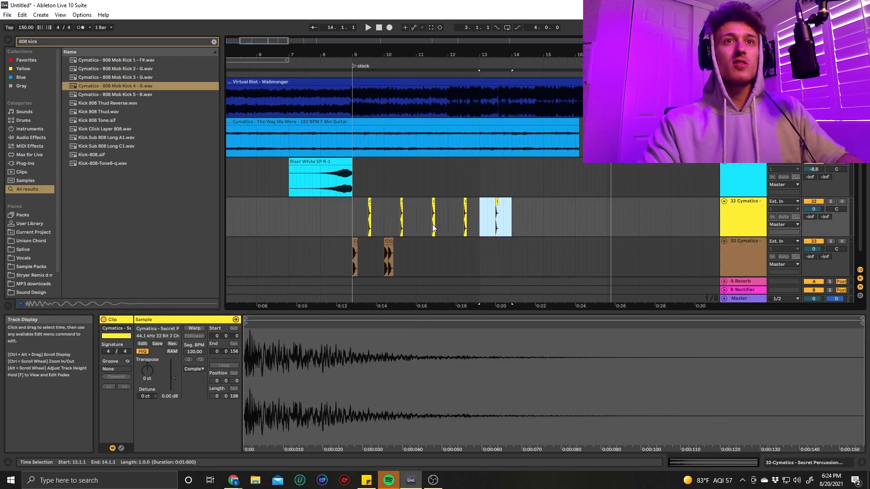
{"action": "left_click_drag", "start_coordinate": [600, 216], "coordinate": [571, 218]}
{"action": "key", "text": "Delete"}
Step: Play the clock section's start, then paste copies of the 808 kick at 10.4.1, 11.1.1 and 11.2.1
{"action": "left_click", "coordinate": [333, 252]}
{"action": "key", "text": "space"}
{"action": "scroll", "coordinate": [390, 262], "scroll_direction": "up", "scroll_amount": 3}
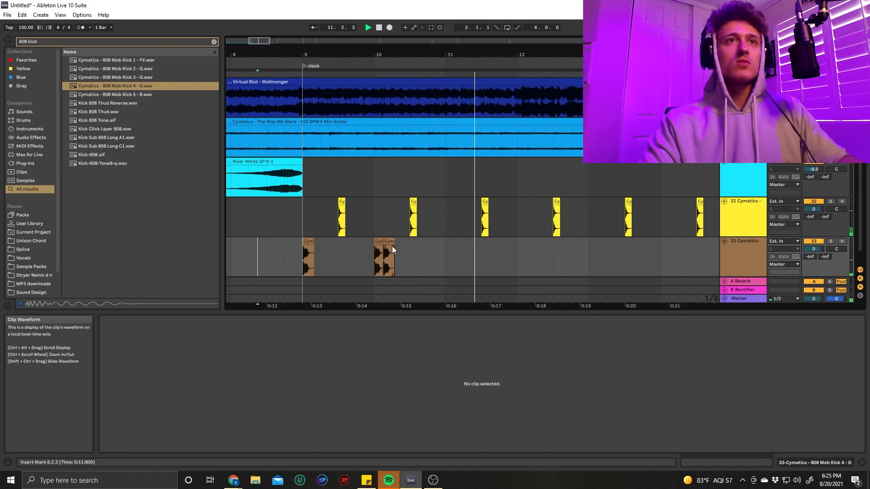
{"action": "left_click", "coordinate": [392, 246]}
{"action": "key", "text": "space"}
{"action": "left_click", "coordinate": [432, 258]}
{"action": "key", "text": "ctrl+v"}
{"action": "left_click", "coordinate": [449, 259]}
{"action": "key", "text": "ctrl+v"}
{"action": "left_click", "coordinate": [463, 263]}
{"action": "key", "text": "ctrl+f"}
{"action": "key", "text": "ctrl+v"}
Step: Play the kick pattern and duplicate the 11.2.1 kick so a copy starts at 11.2.3
{"action": "left_click", "coordinate": [393, 261]}
{"action": "key", "text": "space"}
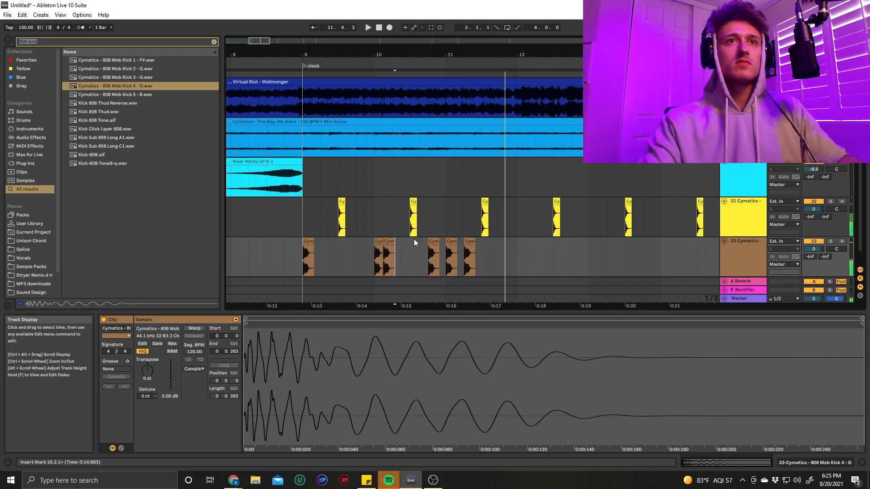
{"action": "scroll", "coordinate": [447, 245], "scroll_direction": "up", "scroll_amount": 3, "text": "ctrl"}
{"action": "left_click", "coordinate": [502, 244]}
{"action": "key", "text": "ctrl+d"}
{"action": "left_click", "coordinate": [340, 267]}
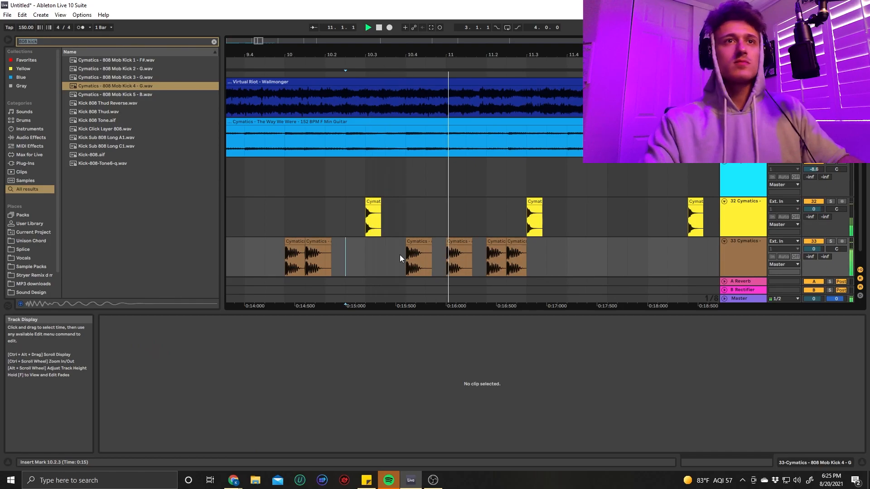
Step: Paste the kick at 12.2.1, shorten it, and duplicate it twice to form a triplet ending at 12.3.1
{"action": "scroll", "coordinate": [399, 255], "scroll_direction": "down", "scroll_amount": 3, "text": "ctrl"}
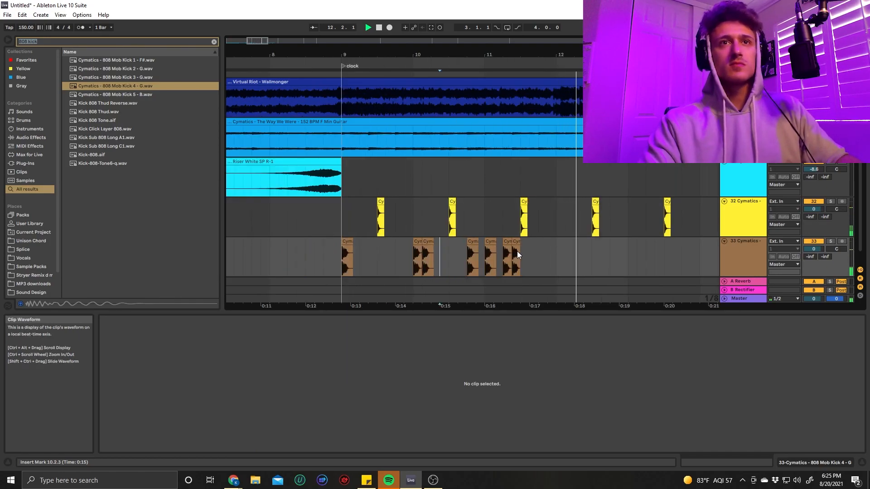
{"action": "scroll", "coordinate": [518, 257], "scroll_direction": "up", "scroll_amount": 3, "text": "ctrl"}
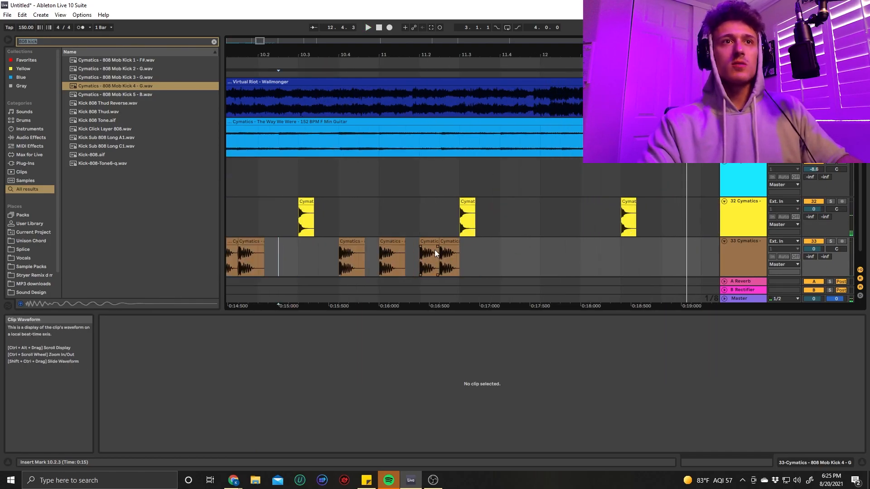
{"action": "left_click", "coordinate": [449, 260]}
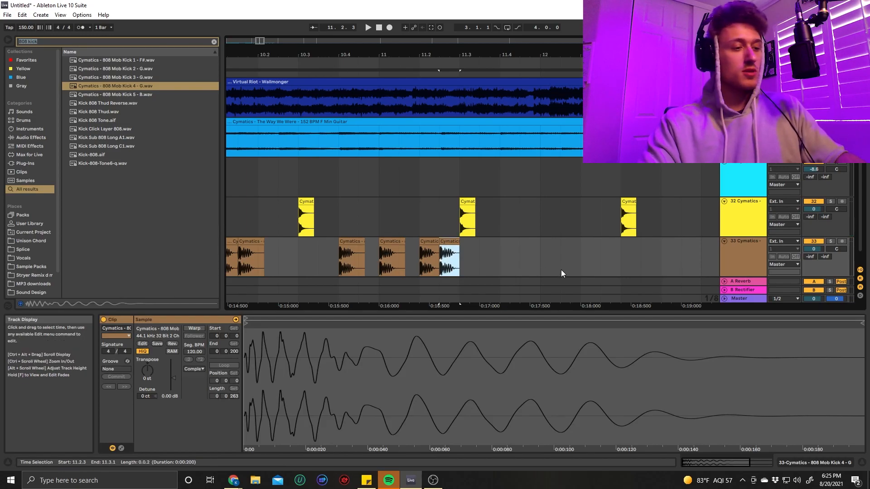
{"action": "left_click", "coordinate": [583, 258]}
{"action": "key", "text": "ctrl+v"}
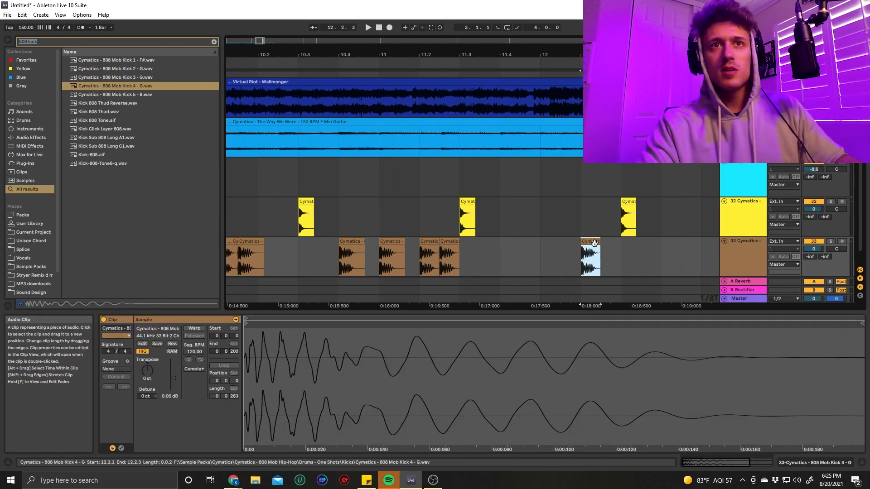
{"action": "left_click_drag", "start_coordinate": [599, 244], "coordinate": [594, 245]}
{"action": "key", "text": "ctrl+d"}
{"action": "key", "text": "ctrl+d"}
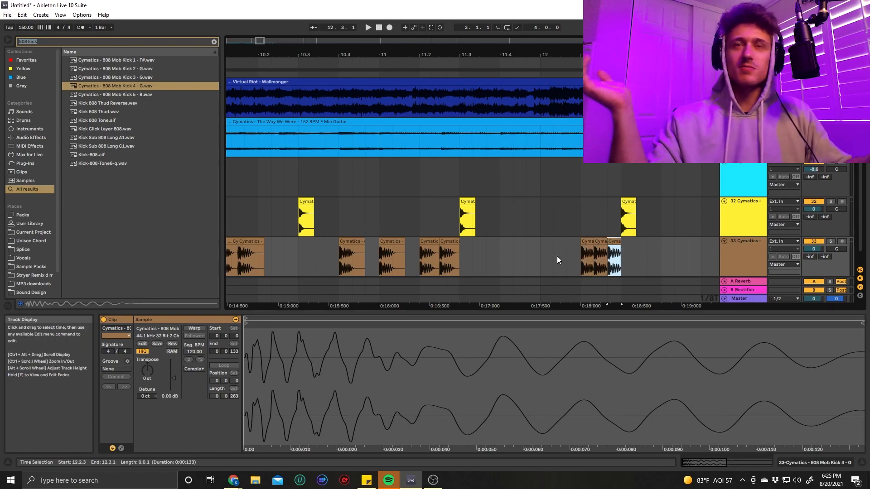
Step: Play the triplet, then move its first kick to 12.1.1 and its second kick to 12.2.1
{"action": "left_click", "coordinate": [285, 256]}
{"action": "key", "text": "space"}
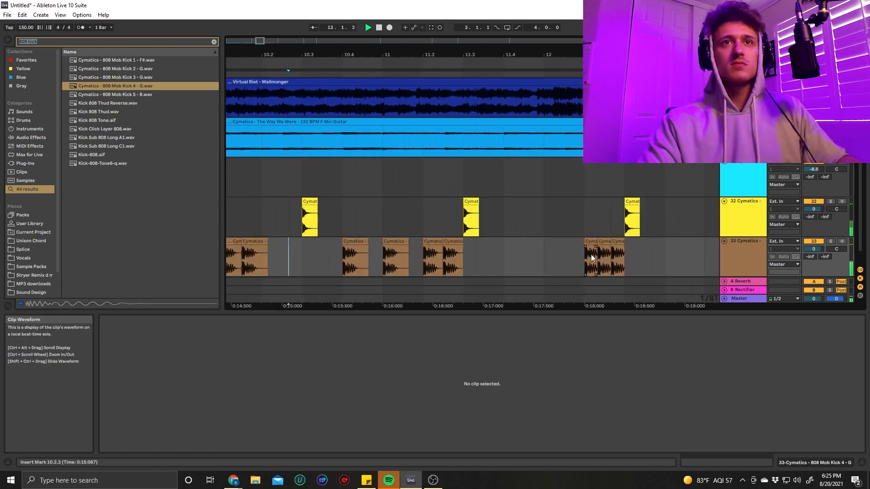
{"action": "left_click_drag", "start_coordinate": [590, 249], "coordinate": [550, 248]}
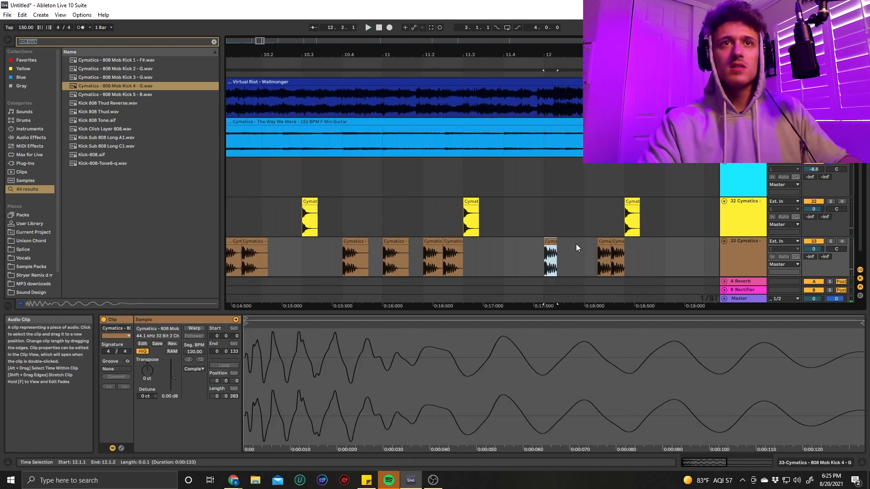
{"action": "left_click", "coordinate": [602, 239]}
{"action": "left_click_drag", "start_coordinate": [603, 239], "coordinate": [589, 239]}
Step: Move the last short kick slightly earlier, midway between 12.2 and 12.3, and play from 11.4.1
{"action": "left_click_drag", "start_coordinate": [448, 253], "coordinate": [444, 254]}
{"action": "key", "text": "space"}
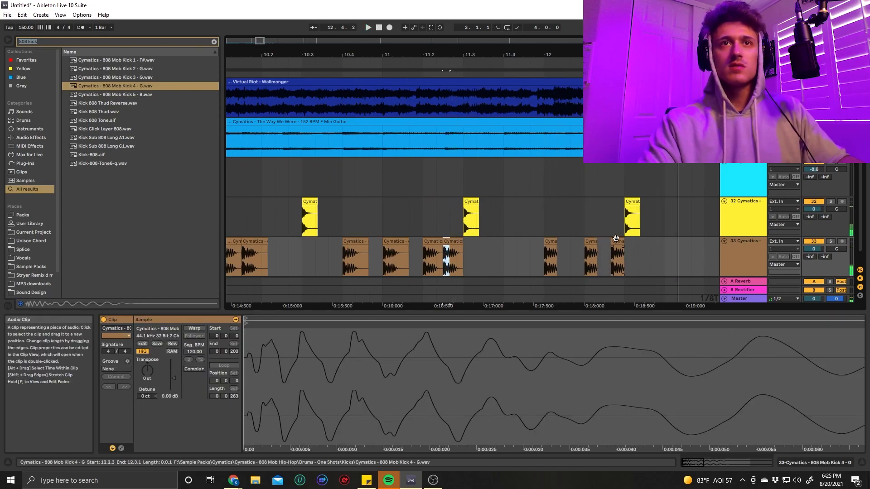
{"action": "left_click_drag", "start_coordinate": [617, 244], "coordinate": [610, 250]}
{"action": "left_click", "coordinate": [504, 259]}
{"action": "key", "text": "space"}
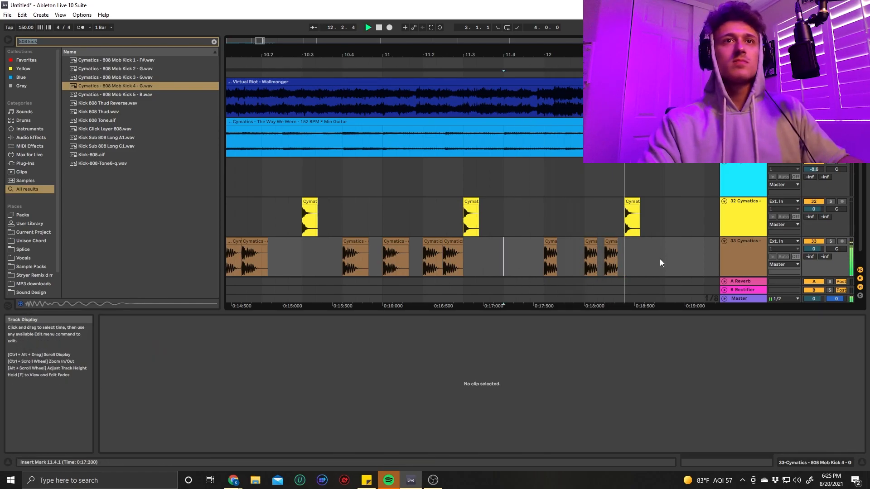
Step: Duplicate the four-bar kick pattern starting at bar 9 so the copy fills bars 13 to 16
{"action": "scroll", "coordinate": [589, 263], "scroll_direction": "down", "scroll_amount": 3, "text": "ctrl"}
{"action": "scroll", "coordinate": [600, 262], "scroll_direction": "right", "scroll_amount": 1}
{"action": "key", "text": "space"}
{"action": "scroll", "coordinate": [580, 257], "scroll_direction": "up", "scroll_amount": 2}
{"action": "scroll", "coordinate": [572, 257], "scroll_direction": "down", "scroll_amount": 2}
{"action": "scroll", "coordinate": [570, 257], "scroll_direction": "down", "scroll_amount": 1}
{"action": "left_click_drag", "start_coordinate": [308, 238], "coordinate": [594, 236]}
{"action": "key", "text": "ctrl+d"}
{"action": "scroll", "coordinate": [543, 239], "scroll_direction": "down", "scroll_amount": 3, "text": "ctrl"}
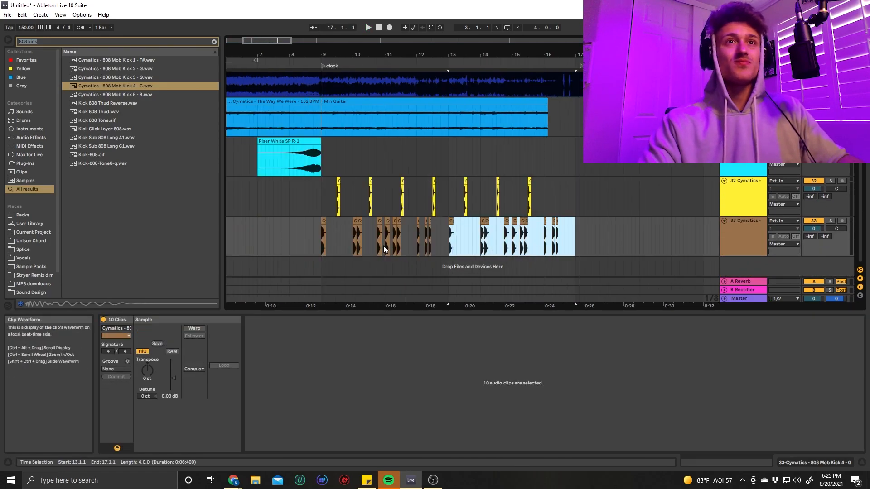
Step: Search the browser for the Reverb effect and add it to the rimshot track
{"action": "scroll", "coordinate": [340, 236], "scroll_direction": "left", "scroll_amount": 3}
{"action": "left_click", "coordinate": [335, 199]}
{"action": "scroll", "coordinate": [412, 174], "scroll_direction": "up", "scroll_amount": 3}
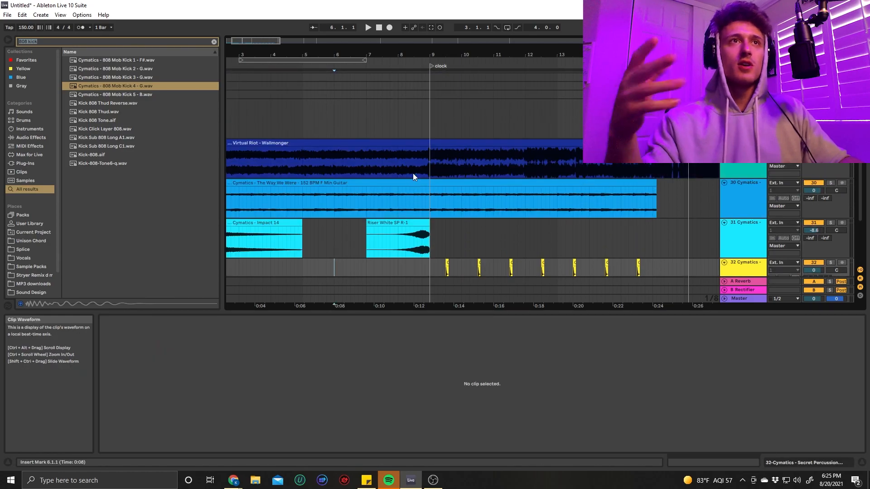
{"action": "scroll", "coordinate": [422, 174], "scroll_direction": "down", "scroll_amount": 2}
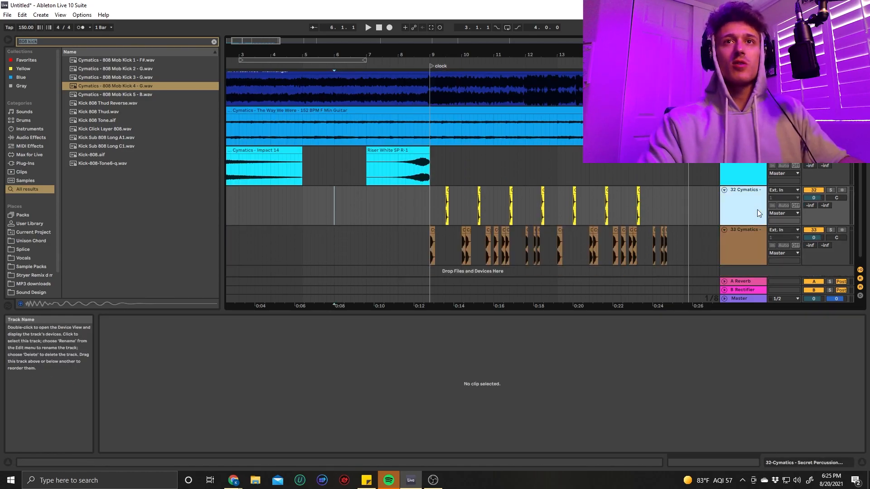
{"action": "left_click", "coordinate": [757, 211]}
{"action": "type", "text": "rever"}
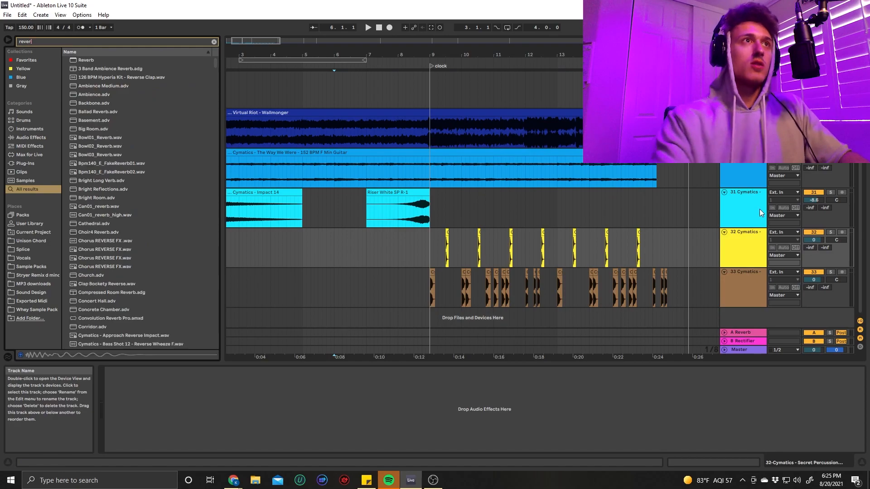
{"action": "left_click_drag", "start_coordinate": [88, 65], "coordinate": [226, 435]}
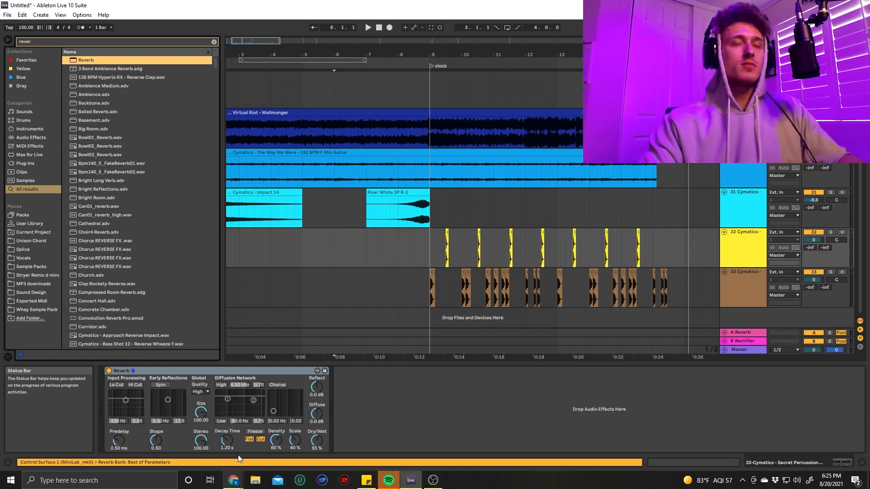
Step: Enable the Reverb's Lo Cut and Hi Cut, set Decay Time to 1.28 s and Dry/Wet to 28%, and play from bar 6
{"action": "left_click", "coordinate": [116, 385]}
{"action": "left_click", "coordinate": [135, 385]}
{"action": "key", "text": "space"}
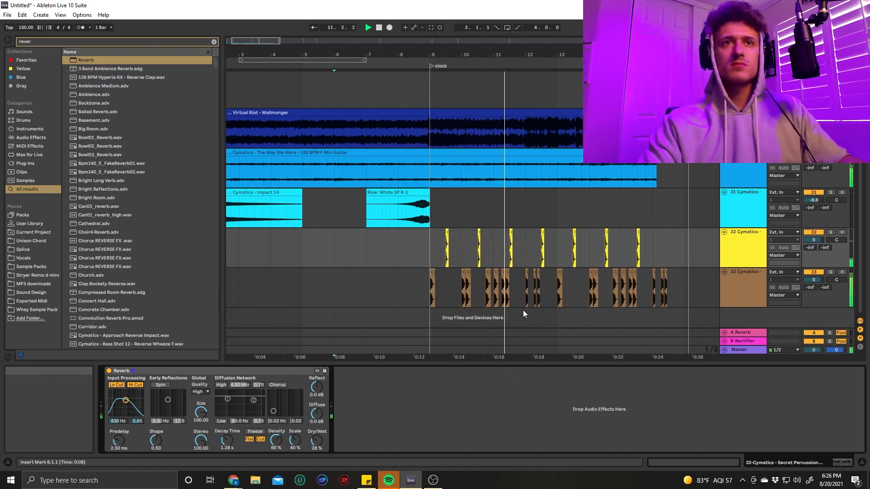
Step: Extend the end of the guitar loop to about 16.3.3 and play the transition into the hype section
{"action": "left_click", "coordinate": [738, 284]}
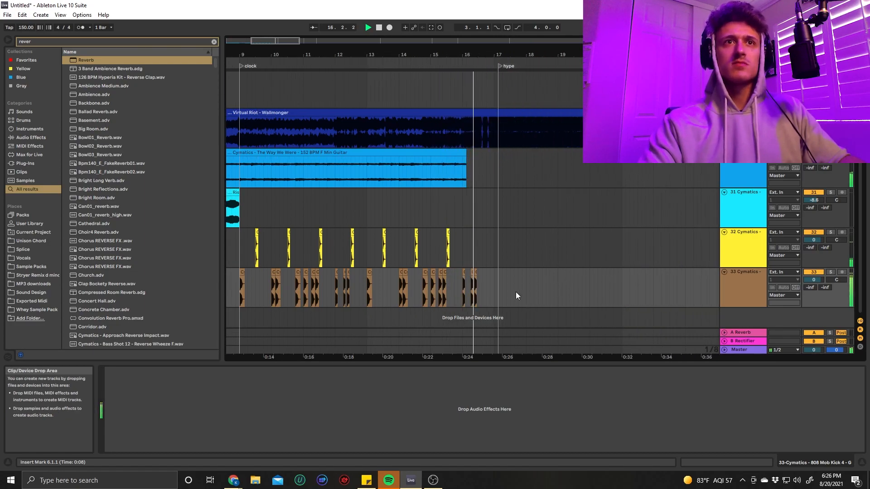
{"action": "key", "text": "space"}
{"action": "scroll", "coordinate": [471, 166], "scroll_direction": "up", "scroll_amount": 2}
{"action": "left_click_drag", "start_coordinate": [458, 153], "coordinate": [497, 153]}
{"action": "left_click", "coordinate": [412, 175]}
{"action": "key", "text": "space"}
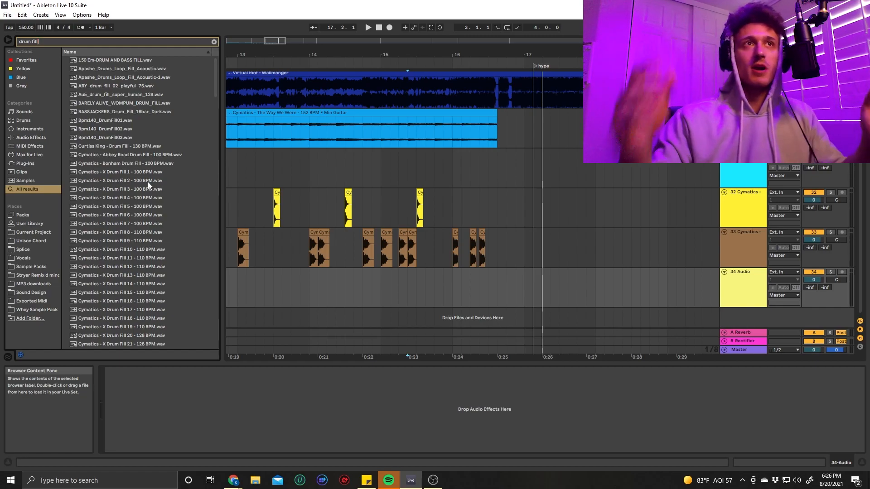
Step: Audition the drum fill samples and place Cymatics - X Drum Fill 78 - 150 BPM.wav on the empty audio track at 16.3.1
{"action": "scroll", "coordinate": [387, 203], "scroll_direction": "down", "scroll_amount": 3}
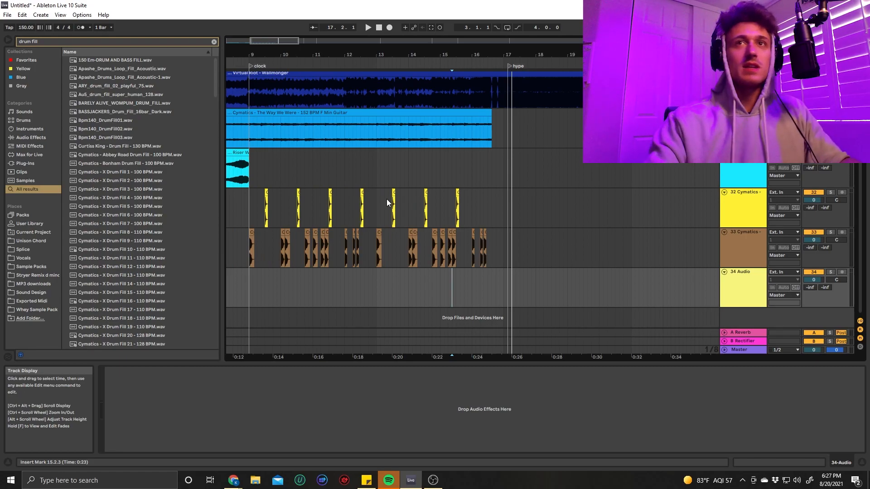
{"action": "scroll", "coordinate": [424, 255], "scroll_direction": "left", "scroll_amount": 3}
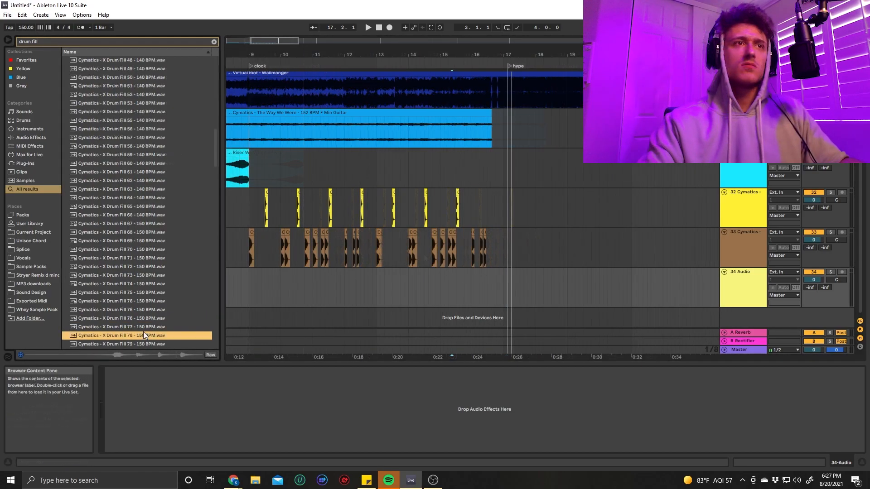
{"action": "key", "text": "Up"}
{"action": "key", "text": "Up"}
{"action": "key", "text": "Up"}
{"action": "key", "text": "Up"}
{"action": "left_click_drag", "start_coordinate": [140, 300], "coordinate": [496, 292]}
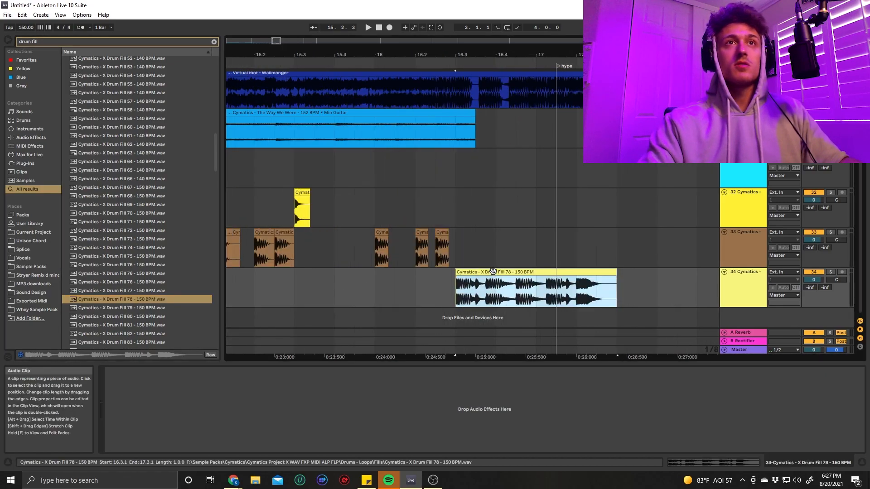
Step: Trim the guitar loop's end to 16.3.1 and play the drum fill transition from bar 16
{"action": "left_click_drag", "start_coordinate": [472, 109], "coordinate": [452, 113]}
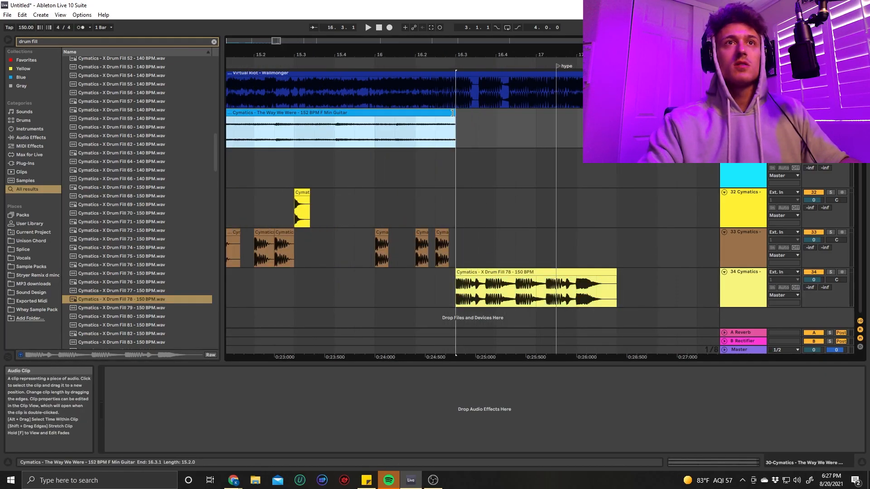
{"action": "left_click", "coordinate": [380, 295]}
{"action": "key", "text": "space"}
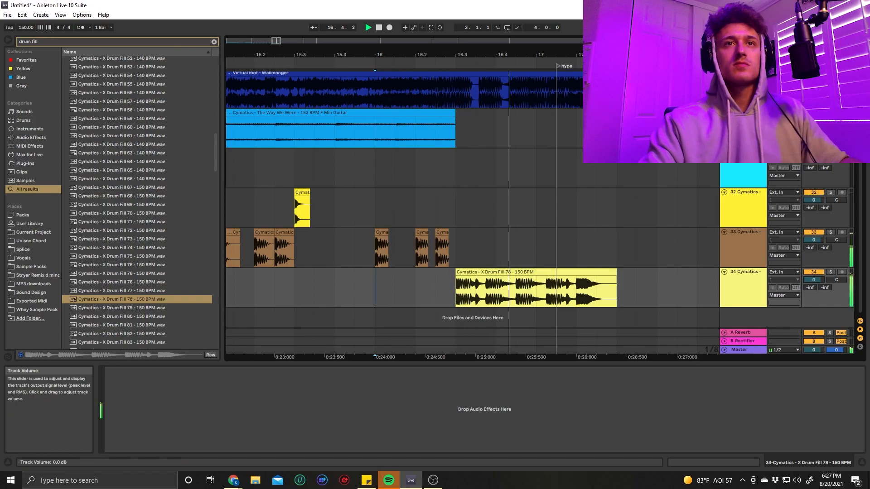
Step: Lower the drum fill track's volume to -3.6 dB and open the drum fill clip's sample settings
{"action": "left_click", "coordinate": [576, 273]}
{"action": "left_click", "coordinate": [575, 272]}
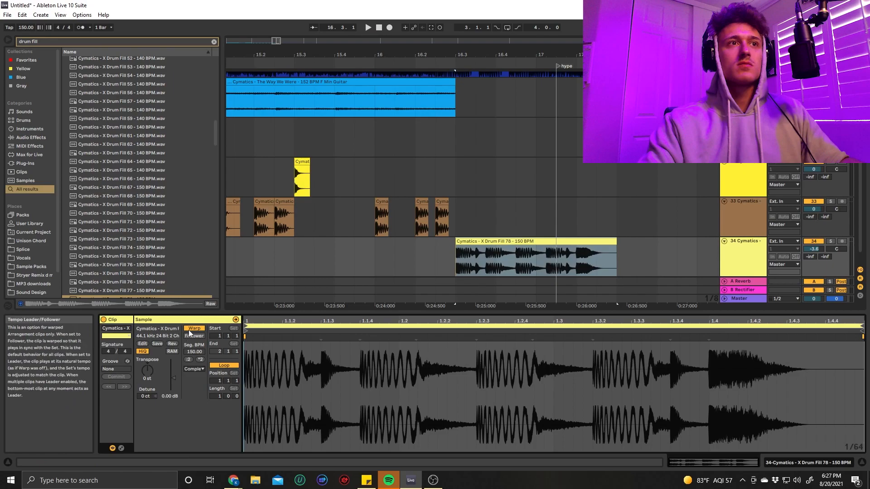
{"action": "left_click", "coordinate": [460, 160]}
Step: Move the hype locator to bar 17, trim the drum fill's end to 17.1.1, and play the transition
{"action": "left_click_drag", "start_coordinate": [559, 65], "coordinate": [541, 65]}
{"action": "left_click", "coordinate": [618, 222]}
{"action": "left_click_drag", "start_coordinate": [614, 240], "coordinate": [536, 241]}
{"action": "left_click", "coordinate": [408, 249]}
{"action": "key", "text": "space"}
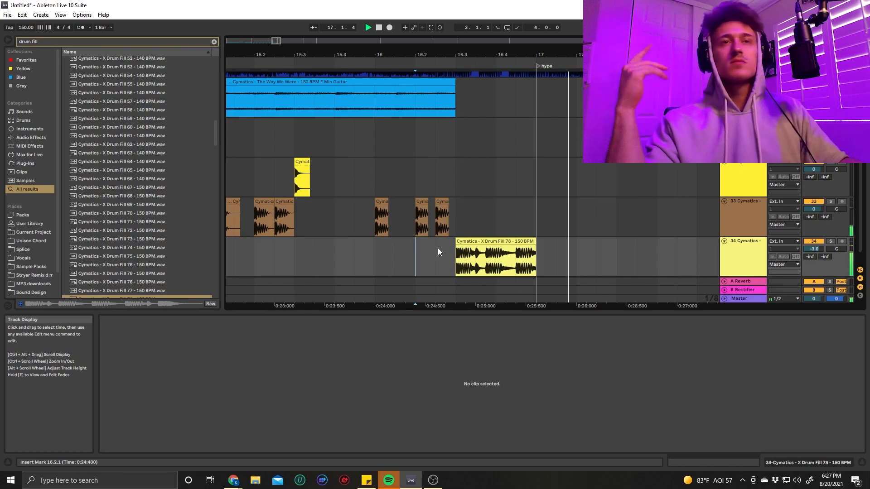
{"action": "scroll", "coordinate": [439, 248], "scroll_direction": "down", "scroll_amount": 3}
{"action": "left_click", "coordinate": [484, 254]}
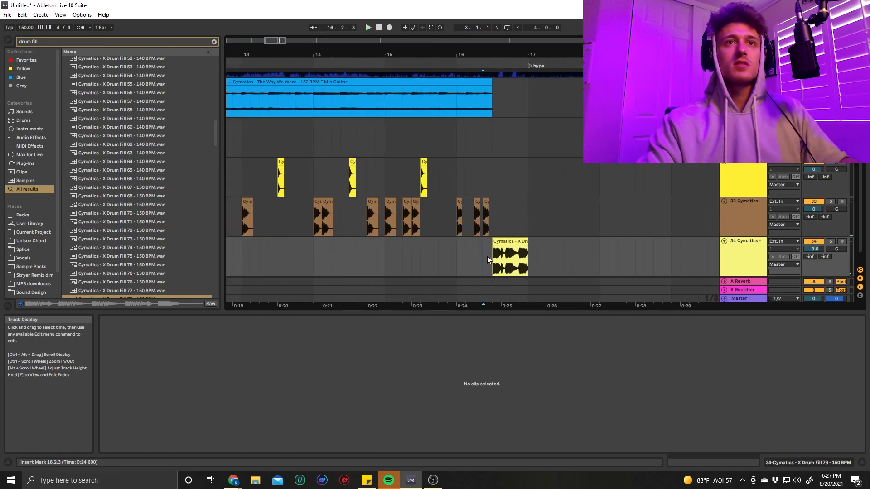
{"action": "left_click", "coordinate": [743, 261]}
{"action": "key", "text": "space"}
{"action": "key", "text": "space"}
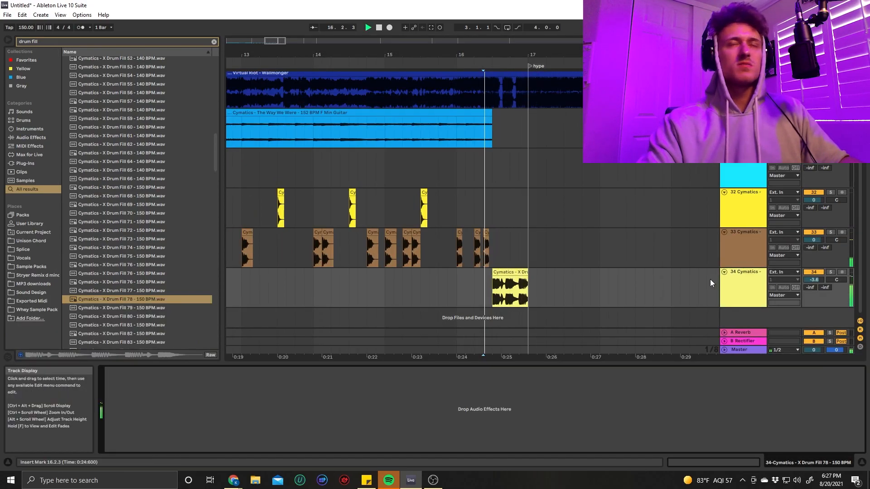
Step: Duplicate the clock section's rimshot and kick patterns so the eight-bar copy starts at 17.1.1 in the hype section
{"action": "scroll", "coordinate": [483, 264], "scroll_direction": "down", "scroll_amount": 4}
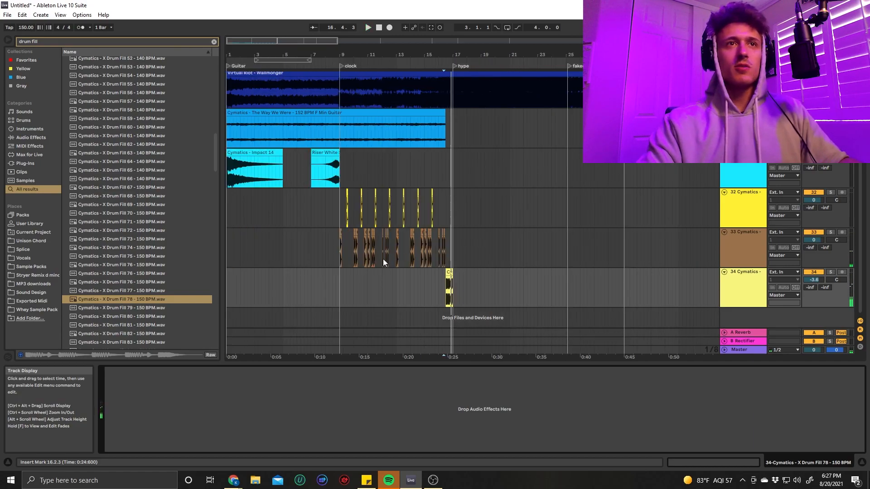
{"action": "left_click", "coordinate": [288, 213]}
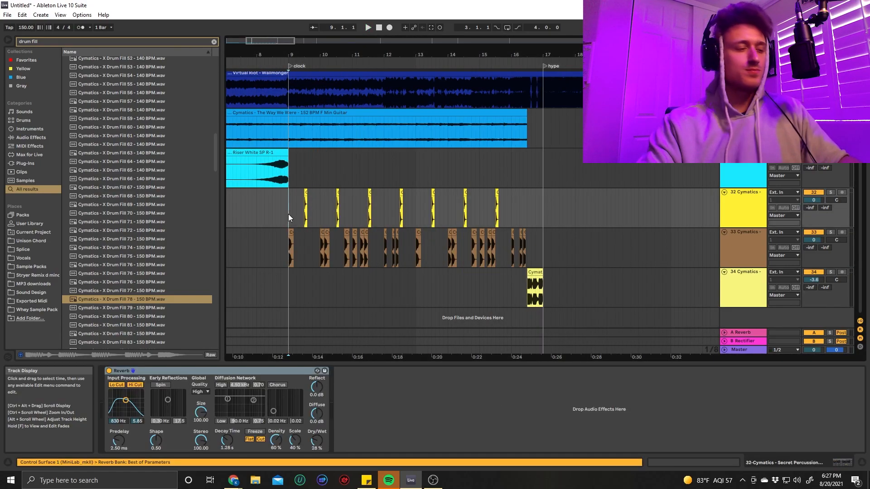
{"action": "left_click_drag", "start_coordinate": [288, 214], "coordinate": [521, 243]}
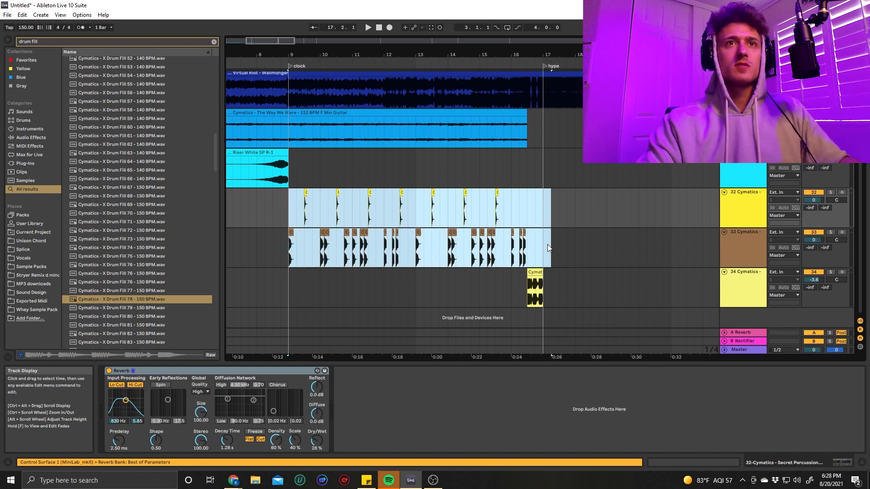
{"action": "key", "text": "ctrl+d"}
{"action": "key", "text": "minus"}
{"action": "key", "text": "minus"}
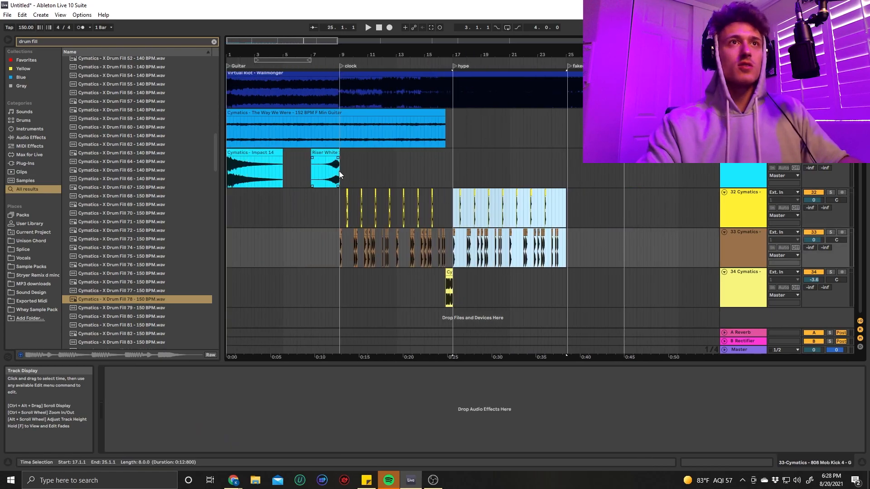
Step: Copy the guitar loop and paste it at 17.1.1 on the same track
{"action": "left_click", "coordinate": [383, 114]}
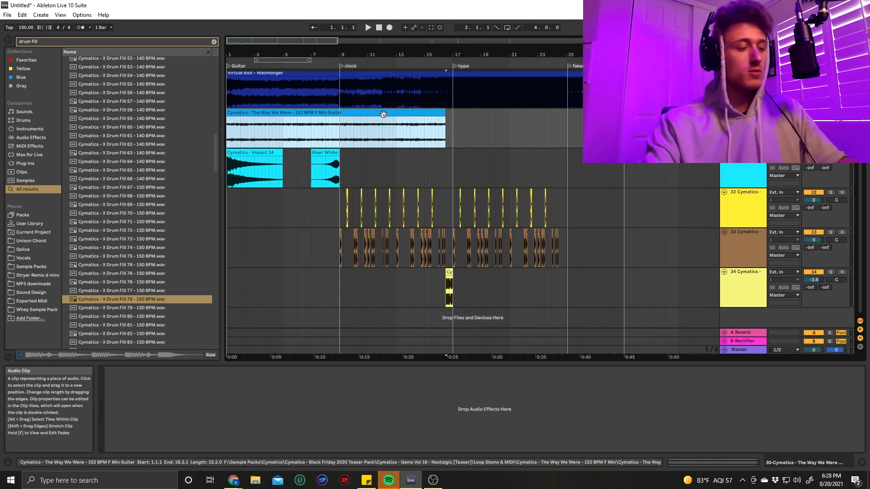
{"action": "left_click", "coordinate": [453, 123]}
{"action": "key", "text": "ctrl+v"}
Step: Add the Amp effect to the guitar track and set its amp type to Lead
{"action": "key", "text": "ctrl+f"}
{"action": "type", "text": "amp"}
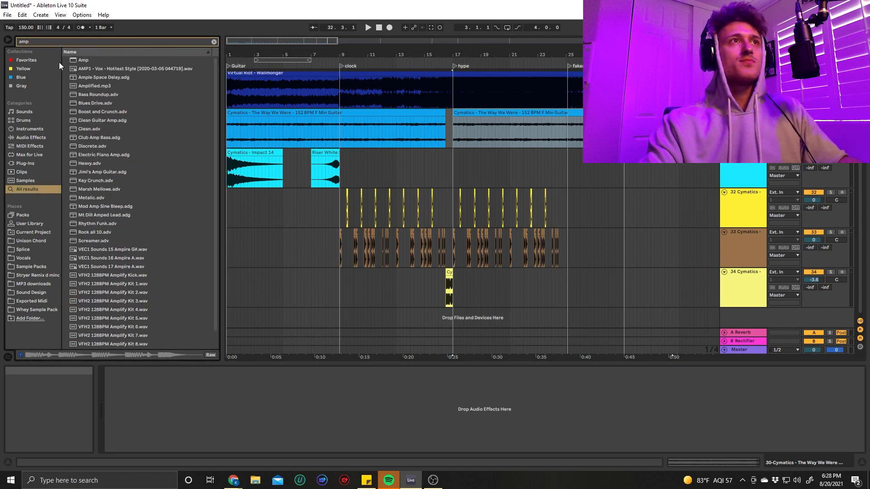
{"action": "key", "text": "Down"}
{"action": "key", "text": "Return"}
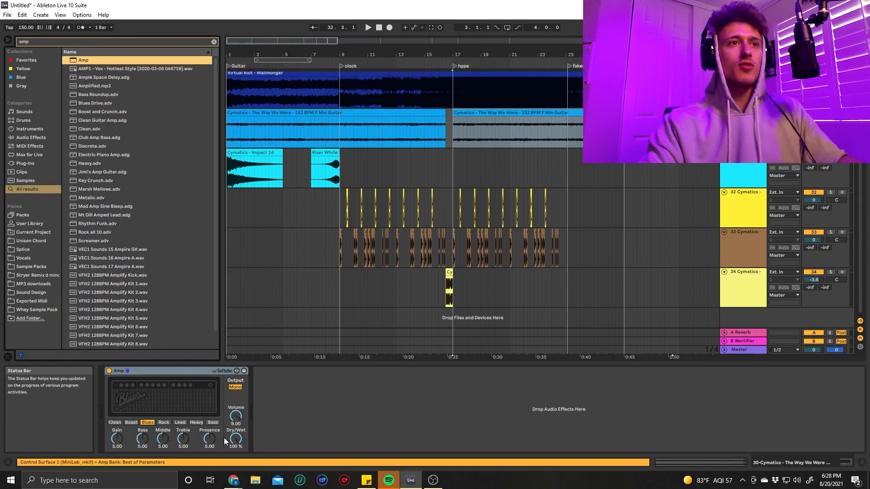
{"action": "left_click", "coordinate": [180, 422]}
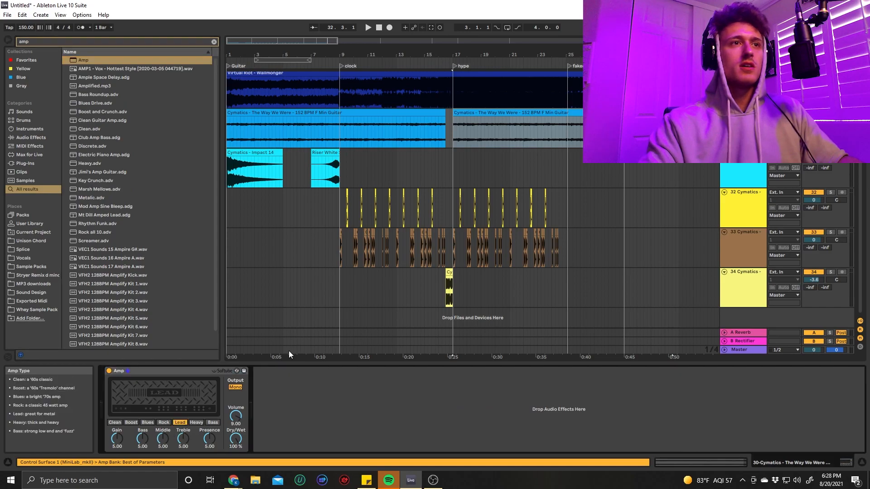
Step: Switch the Amp's output to Dual and set its Dry/Wet to 48.4% while playing the guitar
{"action": "left_click", "coordinate": [453, 132]}
{"action": "left_click", "coordinate": [236, 387]}
{"action": "left_click_drag", "start_coordinate": [235, 439], "coordinate": [236, 442]}
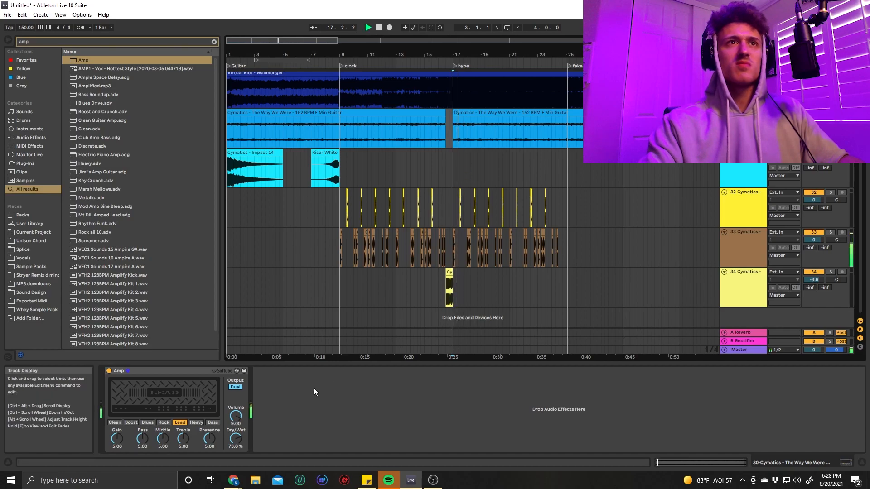
{"action": "left_click", "coordinate": [336, 136]}
{"action": "key", "text": "space"}
{"action": "key", "text": "space"}
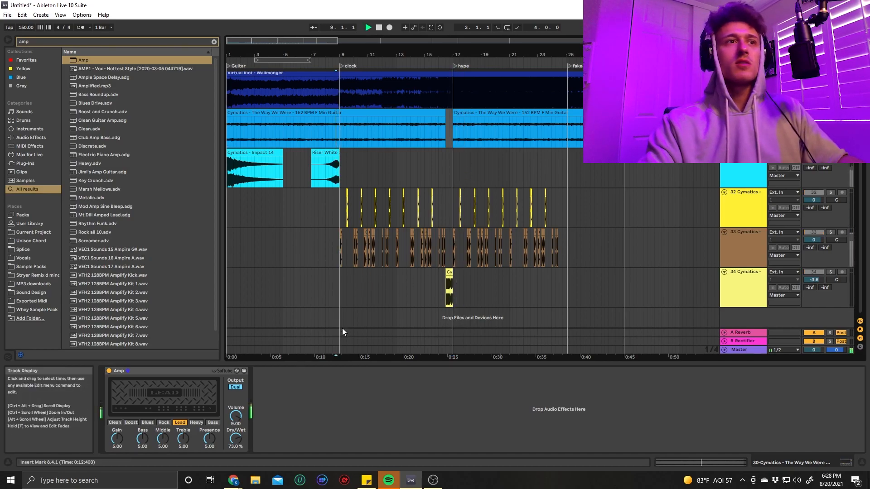
{"action": "left_click_drag", "start_coordinate": [236, 439], "coordinate": [235, 446]}
{"action": "key", "text": "space"}
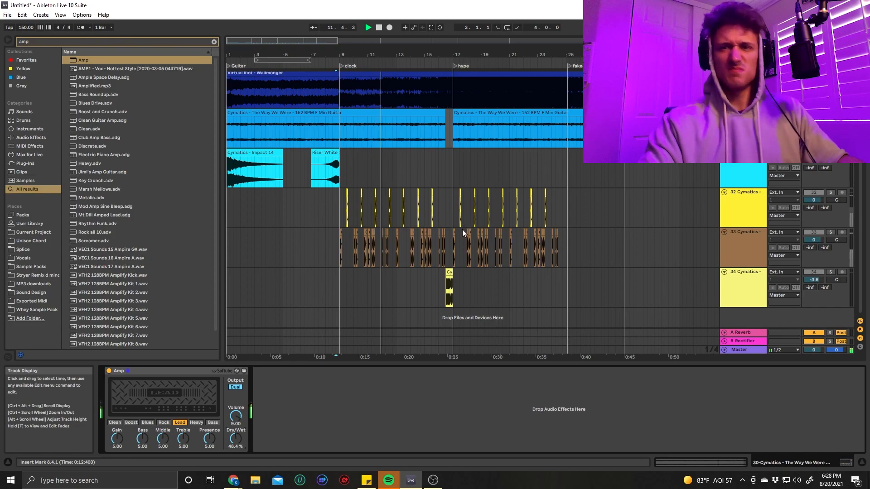
{"action": "key", "text": "space"}
Step: Add an EQ Eight after the Amp and make band 1 a low cut at 115 Hz
{"action": "key", "text": "ctrl+f"}
{"action": "type", "text": "eq"}
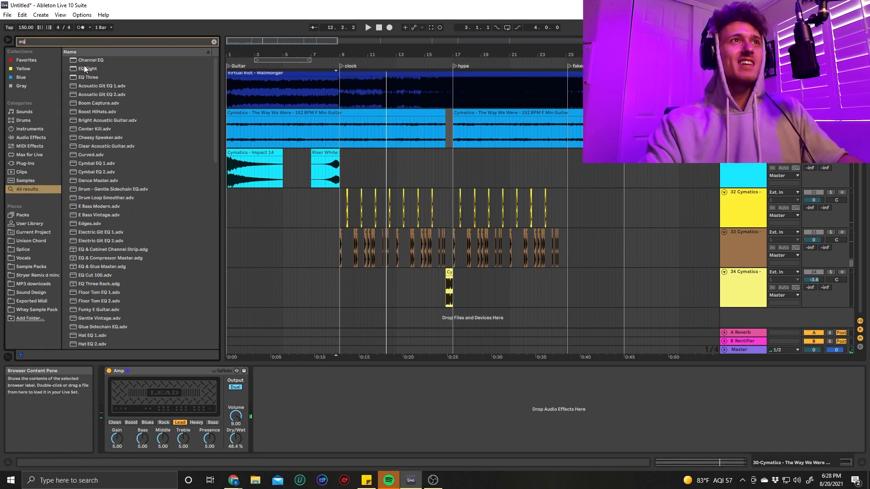
{"action": "left_click", "coordinate": [284, 442]}
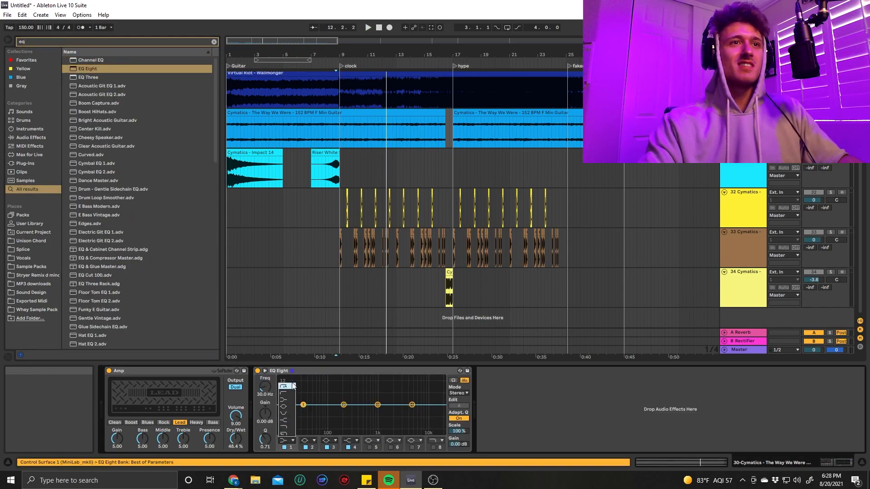
{"action": "key", "text": "space"}
{"action": "left_click_drag", "start_coordinate": [276, 391], "coordinate": [275, 377]}
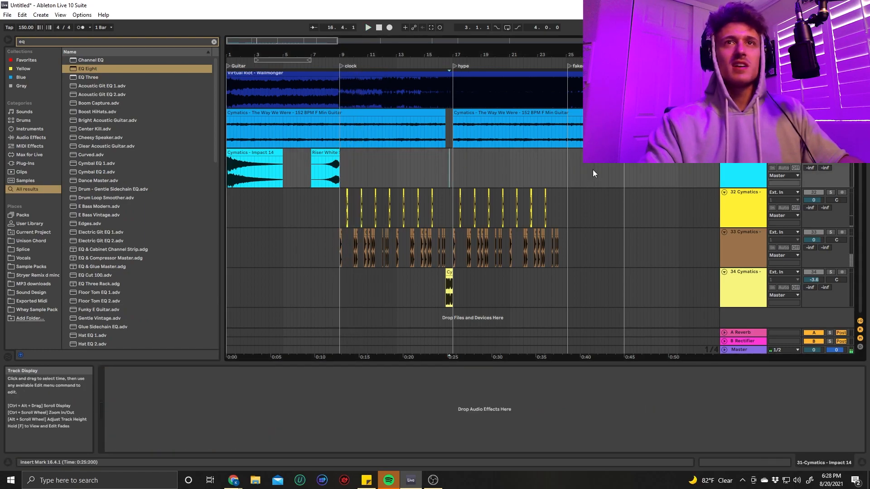
{"action": "key", "text": "space"}
Step: Automate the Amp's Dry/Wet on the guitar track to stay at 0% and jump to 50.7% at bar 17
{"action": "left_click", "coordinate": [517, 113]}
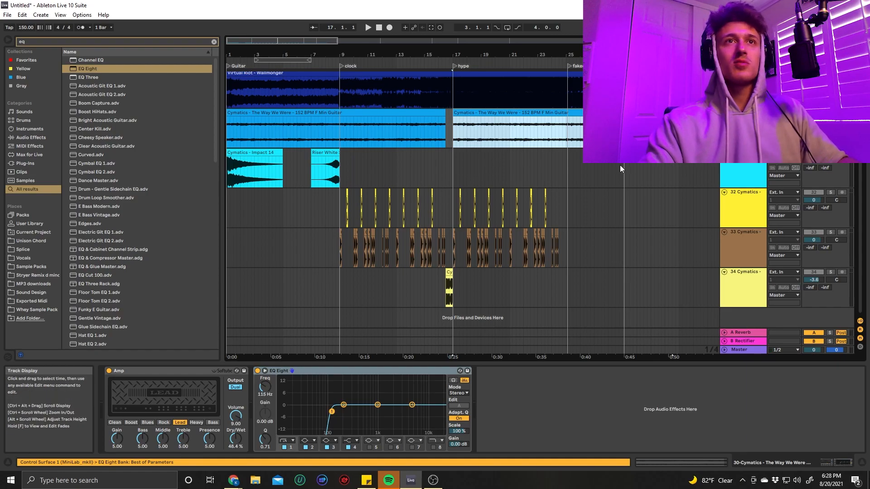
{"action": "left_click", "coordinate": [744, 113]}
{"action": "left_click_drag", "start_coordinate": [240, 438], "coordinate": [240, 473]}
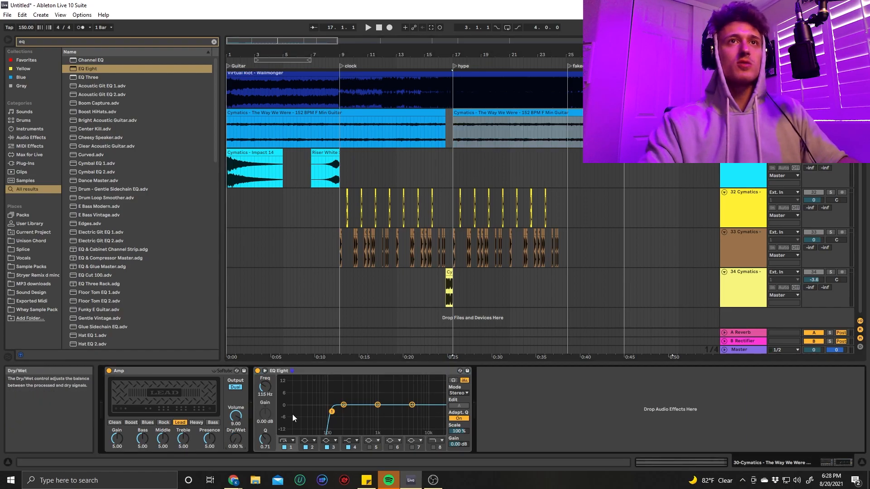
{"action": "key", "text": "a"}
{"action": "left_click", "coordinate": [449, 133]}
{"action": "scroll", "coordinate": [449, 136], "scroll_direction": "up", "scroll_amount": 3}
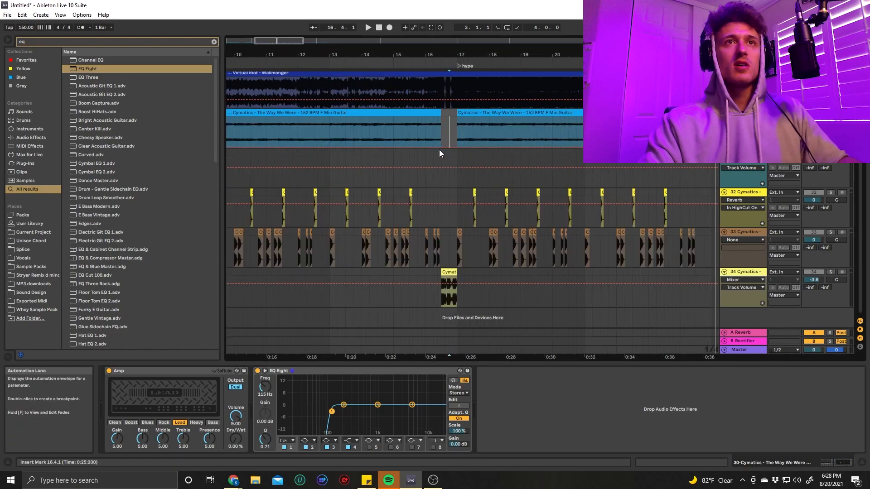
{"action": "left_click_drag", "start_coordinate": [457, 146], "coordinate": [457, 133]}
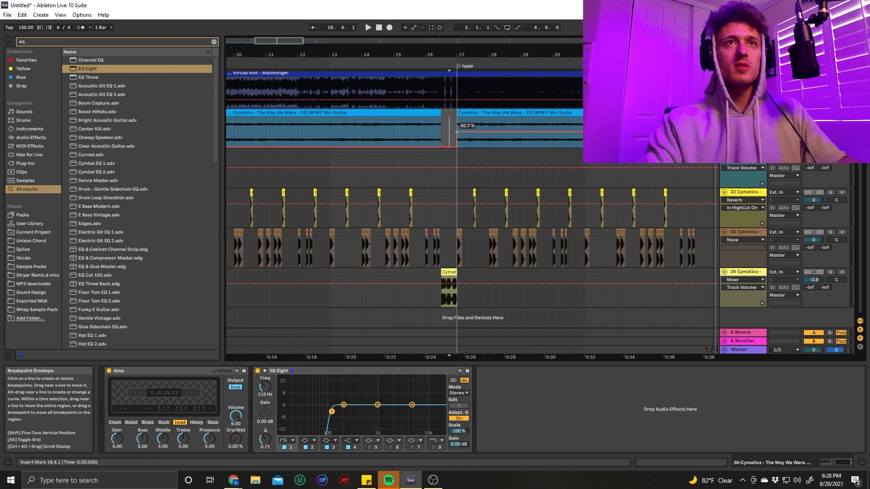
Step: Play the guitar automation from 14.1.1 into the hype section, hide the automation, and review the full arrangement
{"action": "left_click", "coordinate": [361, 135]}
{"action": "key", "text": "space"}
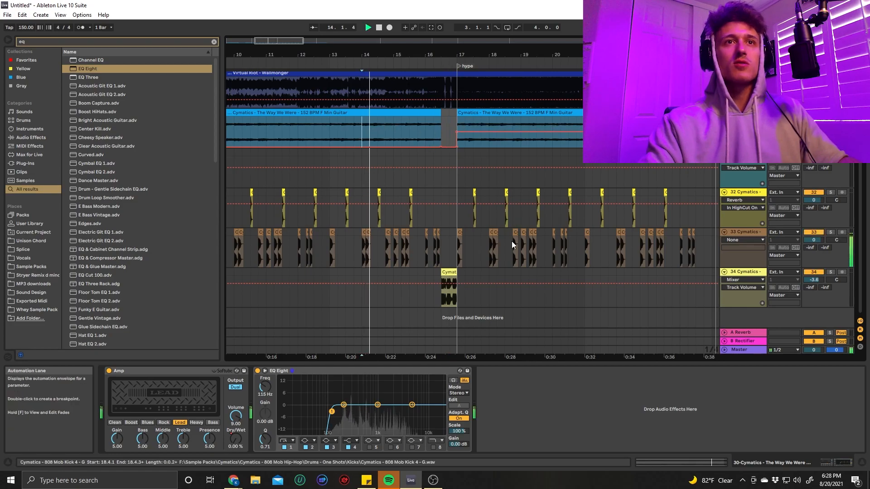
{"action": "key", "text": "a"}
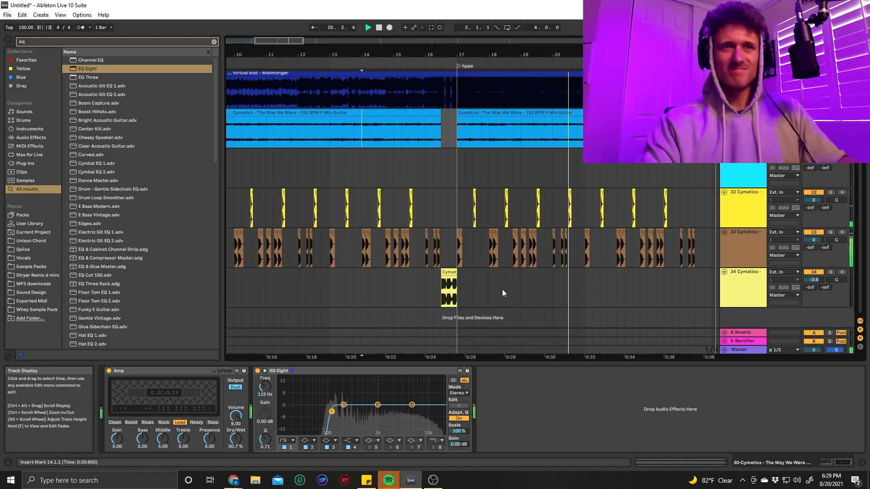
{"action": "left_click", "coordinate": [529, 165]}
{"action": "scroll", "coordinate": [525, 172], "scroll_direction": "down", "scroll_amount": 3}
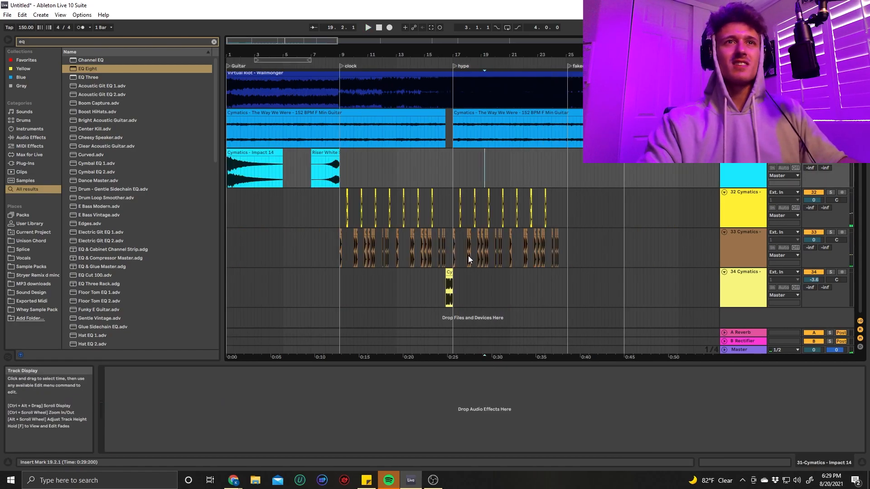
{"action": "left_click", "coordinate": [750, 284]}
{"action": "scroll", "coordinate": [570, 225], "scroll_direction": "up", "scroll_amount": 1}
{"action": "scroll", "coordinate": [542, 238], "scroll_direction": "down", "scroll_amount": 1}
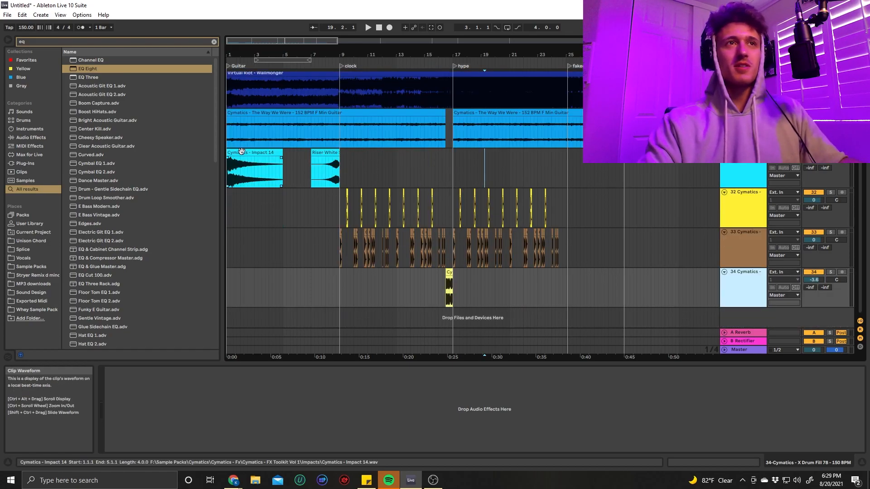
Step: Copy the Riser White SP R-1 clip to 15.1.1 so it ends at the hype marker, and play the transition
{"action": "left_click", "coordinate": [257, 153]}
{"action": "left_click", "coordinate": [336, 154]}
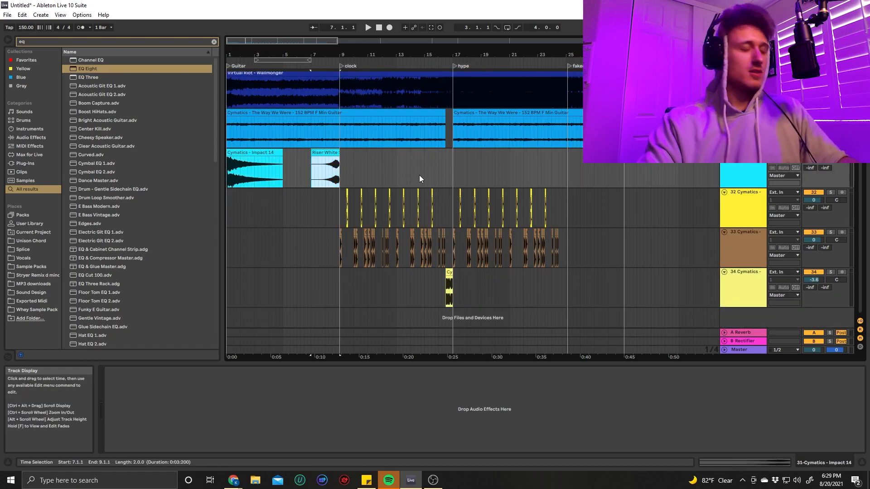
{"action": "scroll", "coordinate": [420, 176], "scroll_direction": "up", "scroll_amount": 3}
{"action": "left_click", "coordinate": [456, 166]}
{"action": "key", "text": "ctrl+v"}
{"action": "left_click_drag", "start_coordinate": [497, 153], "coordinate": [477, 166]}
{"action": "left_click_drag", "start_coordinate": [412, 182], "coordinate": [420, 181]}
{"action": "key", "text": "space"}
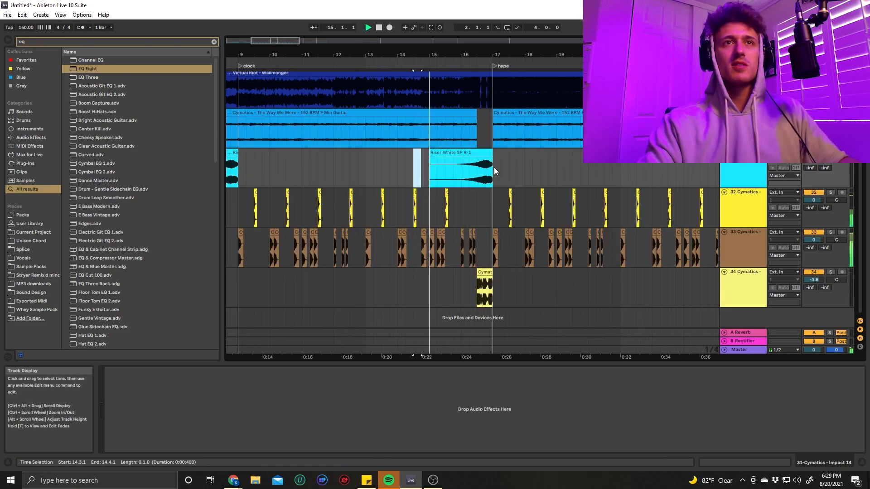
{"action": "scroll", "coordinate": [480, 169], "scroll_direction": "up", "scroll_amount": 3}
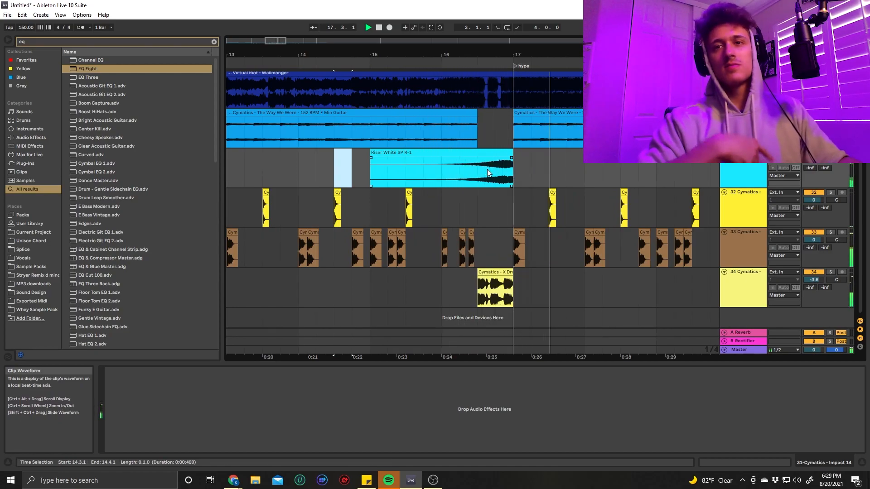
{"action": "scroll", "coordinate": [548, 216], "scroll_direction": "right", "scroll_amount": 5}
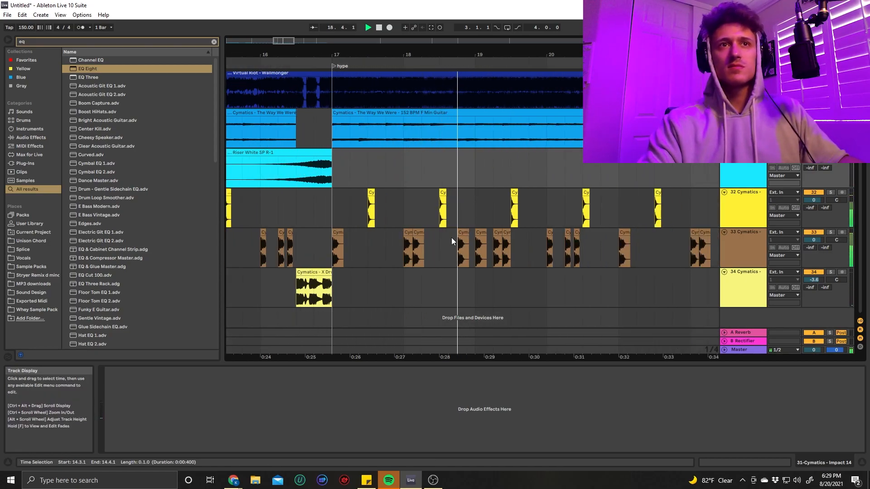
{"action": "scroll", "coordinate": [492, 230], "scroll_direction": "down", "scroll_amount": 3, "text": "ctrl"}
{"action": "key", "text": "space"}
Step: Play the reference track on its own from the hype marker at 17.1.1 and show the guitar track's devices
{"action": "scroll", "coordinate": [689, 167], "scroll_direction": "up", "scroll_amount": 1}
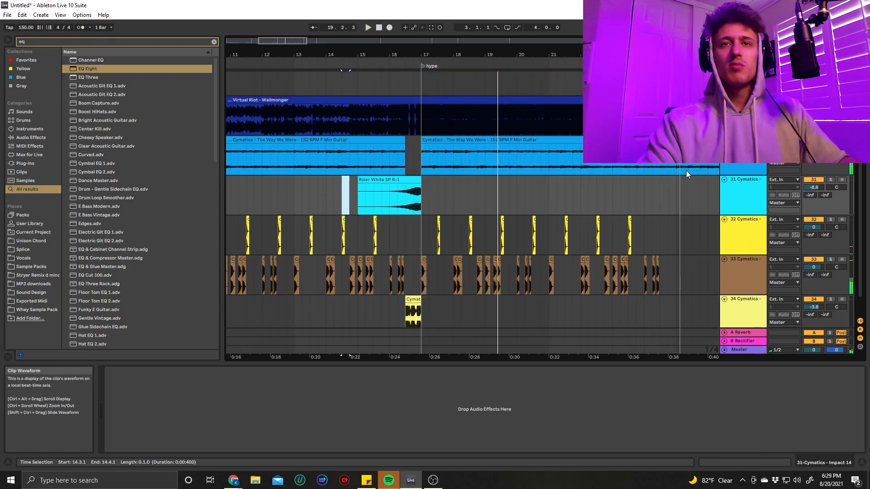
{"action": "left_click", "coordinate": [744, 140]}
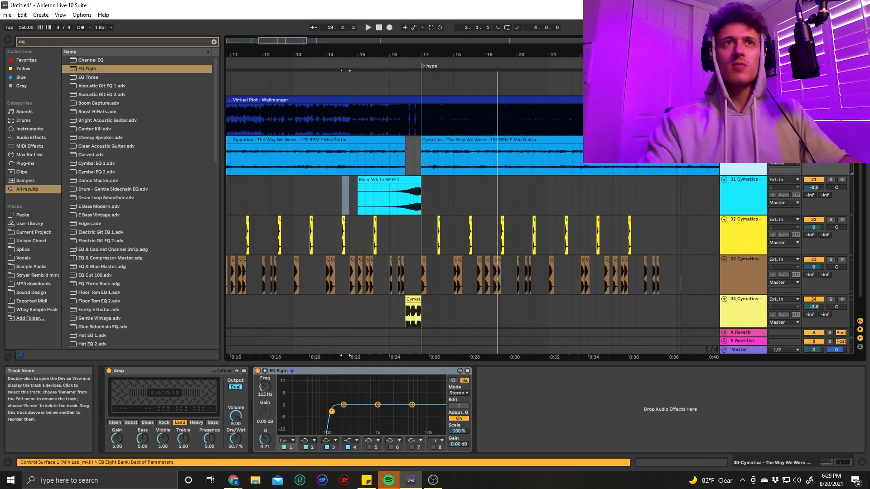
{"action": "left_click", "coordinate": [426, 119]}
{"action": "key", "text": "space"}
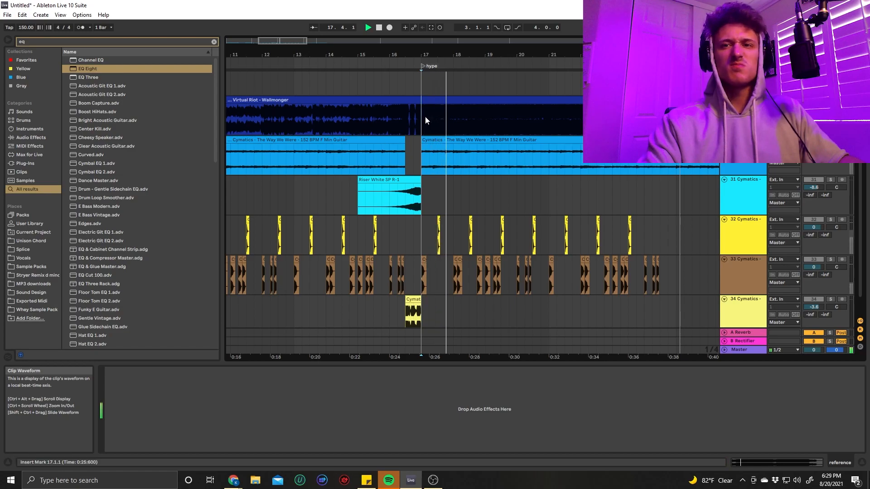
{"action": "scroll", "coordinate": [541, 179], "scroll_direction": "down", "scroll_amount": 1}
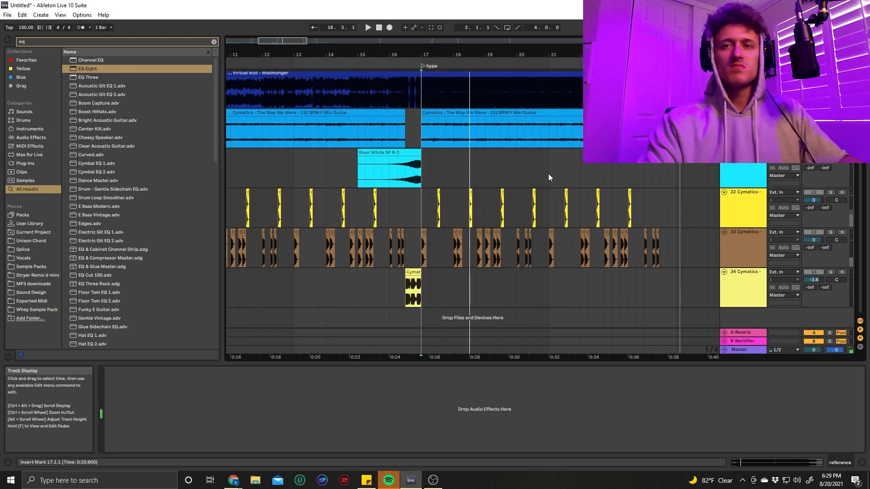
{"action": "left_click", "coordinate": [744, 113]}
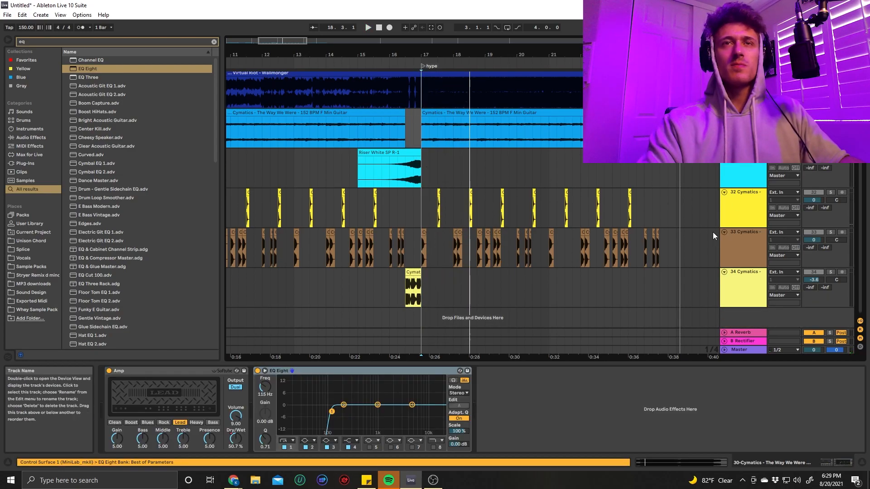
Step: Insert an audio track below the brown kick track 33 and search the sample library for "hi hat loop"
{"action": "left_click", "coordinate": [743, 206]}
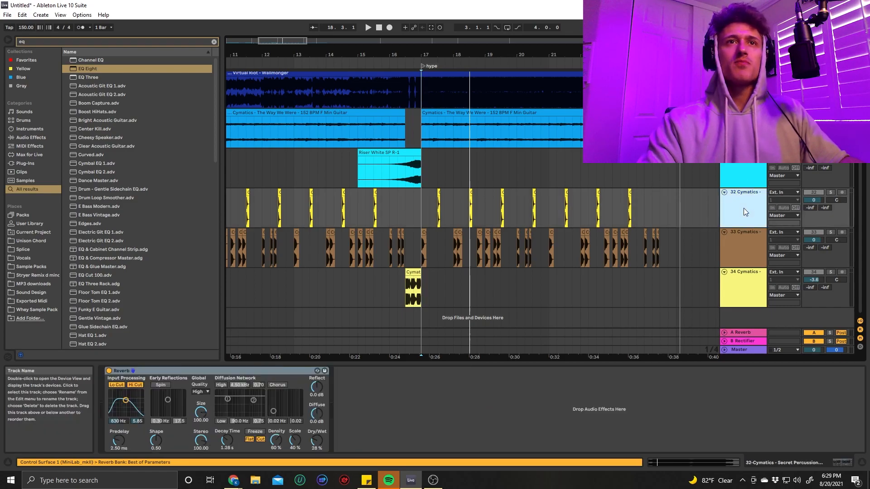
{"action": "left_click", "coordinate": [748, 237]}
{"action": "key", "text": "ctrl+t"}
{"action": "key", "text": "ctrl+f"}
{"action": "type", "text": "hi"}
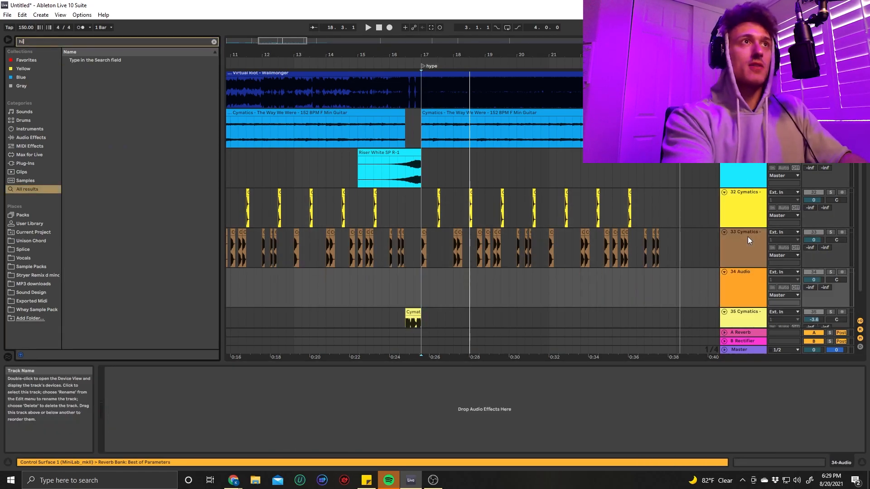
{"action": "type", "text": " har lo"}
{"action": "key", "text": "BackSpace"}
{"action": "key", "text": "BackSpace"}
{"action": "key", "text": "BackSpace"}
{"action": "key", "text": "BackSpace"}
{"action": "type", "text": "t loop"}
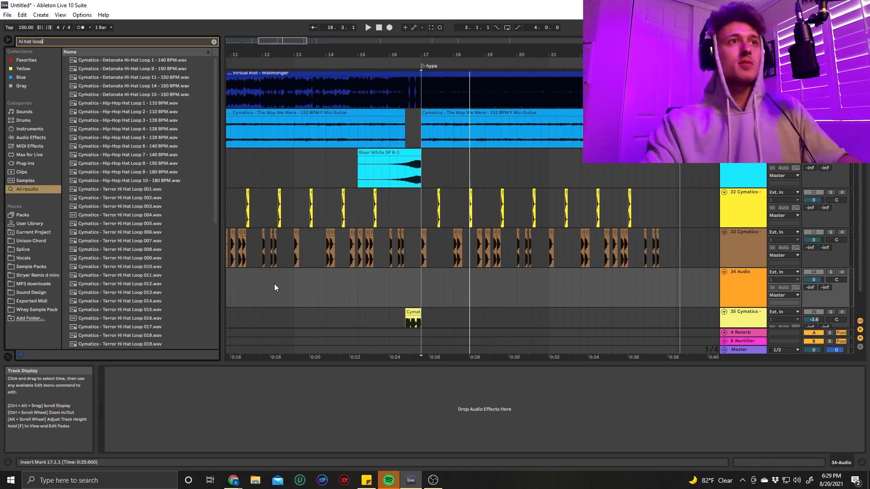
Step: Preview several hi-hat loops and place StiickzZ SME - Hi-Hat Loop 02 150BPM on the new track at 17.1.1
{"action": "scroll", "coordinate": [157, 172], "scroll_direction": "down", "scroll_amount": 7}
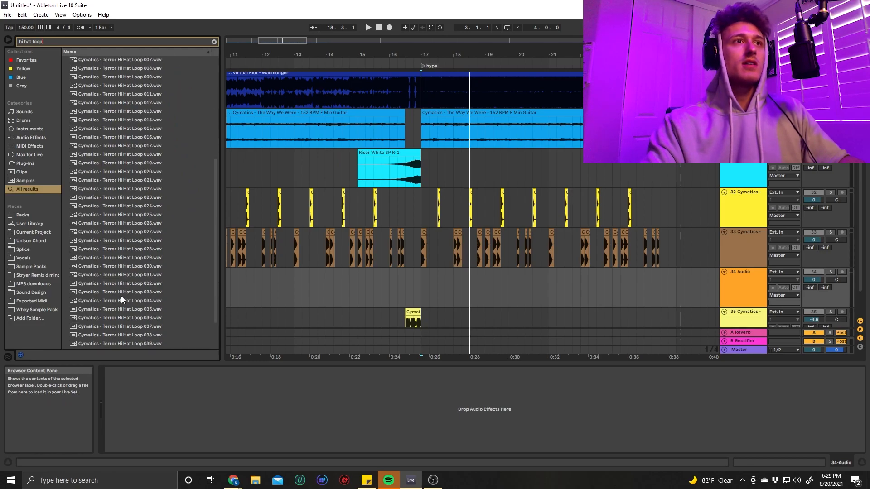
{"action": "left_click", "coordinate": [121, 293]}
{"action": "left_click", "coordinate": [139, 319]}
{"action": "scroll", "coordinate": [139, 323], "scroll_direction": "down", "scroll_amount": 3}
{"action": "left_click", "coordinate": [138, 326]}
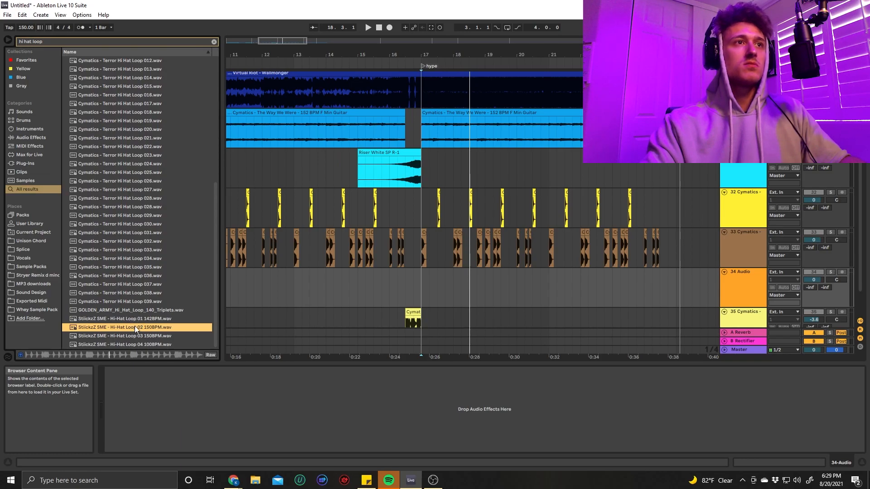
{"action": "left_click_drag", "start_coordinate": [136, 330], "coordinate": [423, 285]}
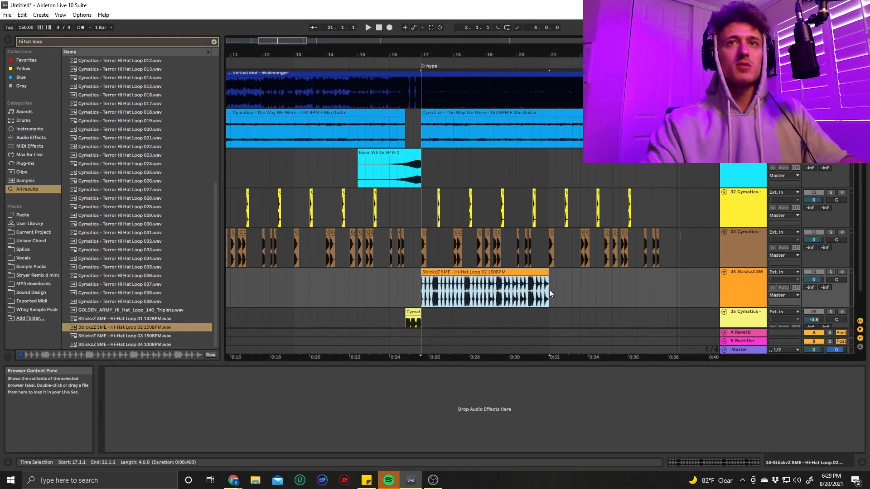
Step: Lower the hi-hat track's volume to -7.3 dB and play the loop soloed from the hype marker
{"action": "left_click", "coordinate": [755, 282]}
{"action": "key", "text": "s"}
{"action": "key", "text": "s"}
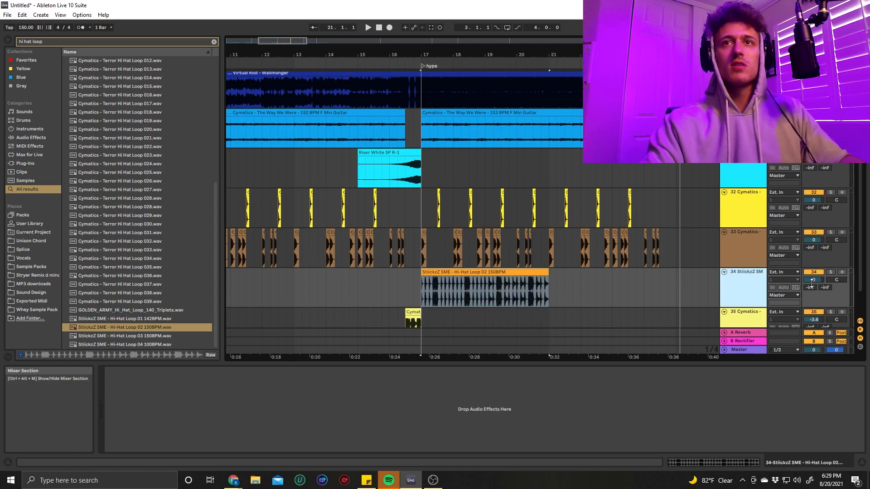
{"action": "left_click_drag", "start_coordinate": [812, 281], "coordinate": [812, 299]}
{"action": "key", "text": "space"}
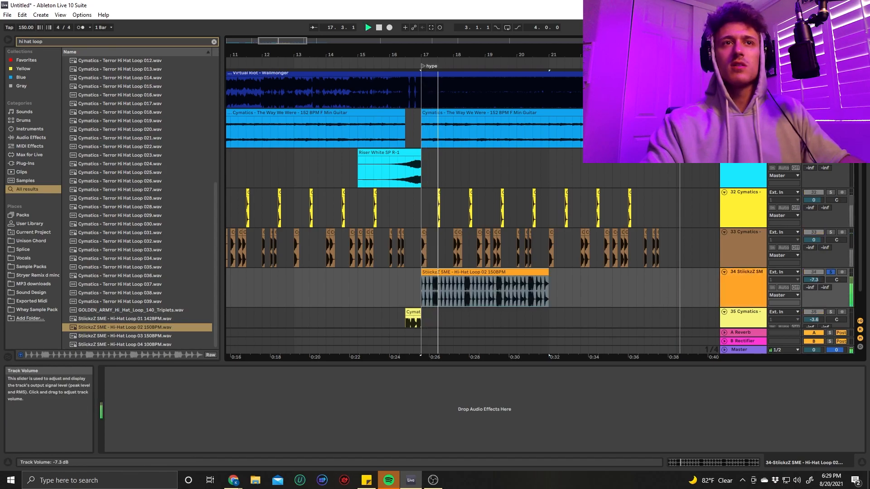
Step: Duplicate the hi-hat loop to 21.1.1 and play the hype section with all tracks active
{"action": "left_click", "coordinate": [493, 275]}
{"action": "key", "text": "ctrl+d"}
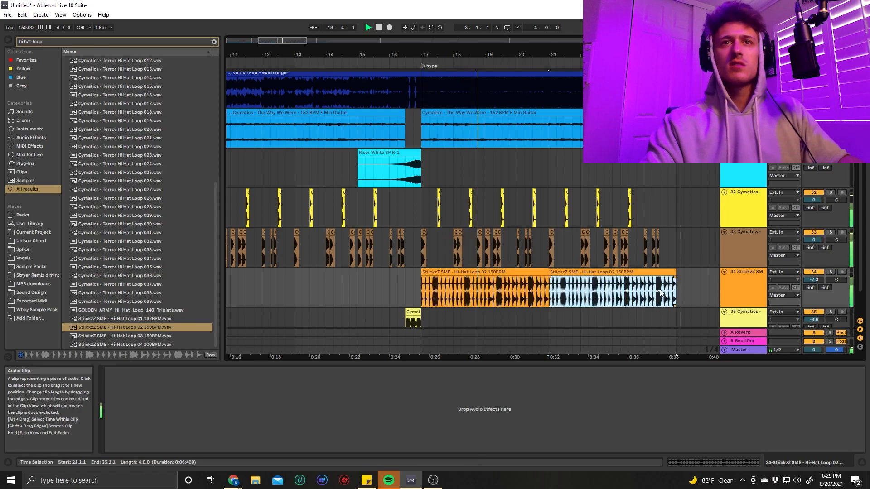
{"action": "scroll", "coordinate": [648, 294], "scroll_direction": "right", "scroll_amount": 1}
{"action": "scroll", "coordinate": [578, 279], "scroll_direction": "up", "scroll_amount": 3}
{"action": "scroll", "coordinate": [578, 279], "scroll_direction": "down", "scroll_amount": 5}
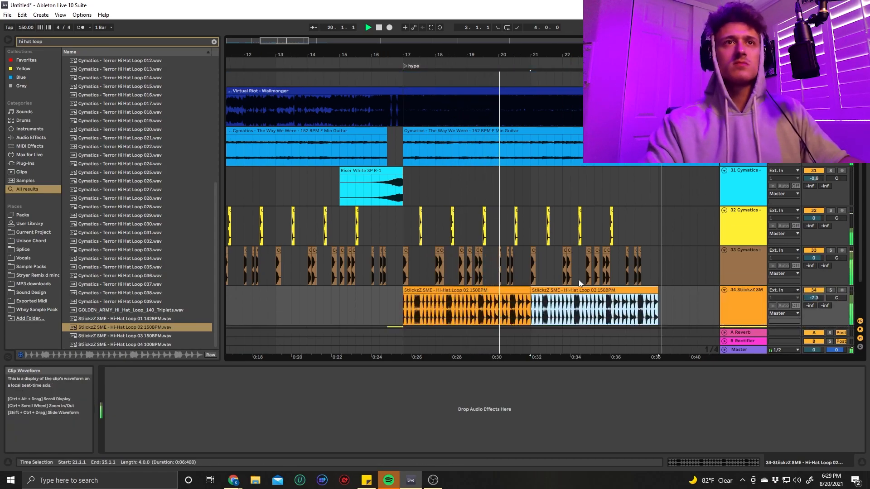
{"action": "scroll", "coordinate": [575, 278], "scroll_direction": "up", "scroll_amount": 2}
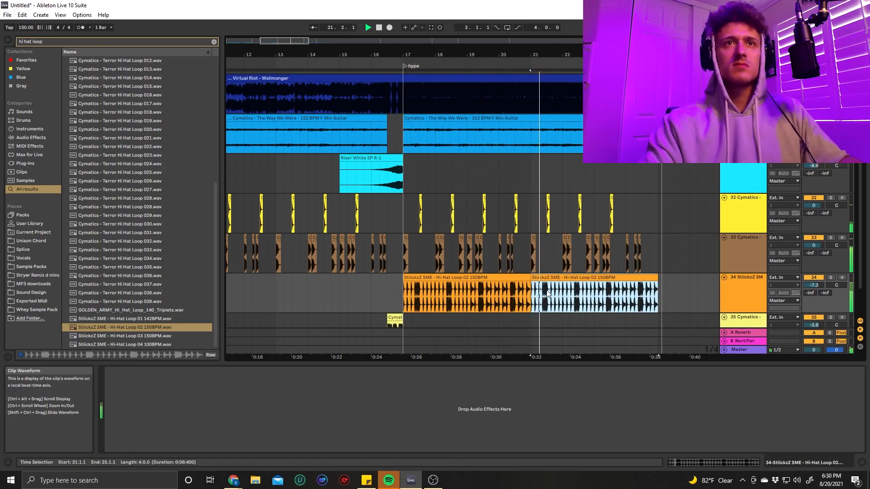
{"action": "scroll", "coordinate": [545, 284], "scroll_direction": "up", "scroll_amount": 3}
{"action": "scroll", "coordinate": [545, 277], "scroll_direction": "down", "scroll_amount": 3}
{"action": "scroll", "coordinate": [546, 267], "scroll_direction": "up", "scroll_amount": 3}
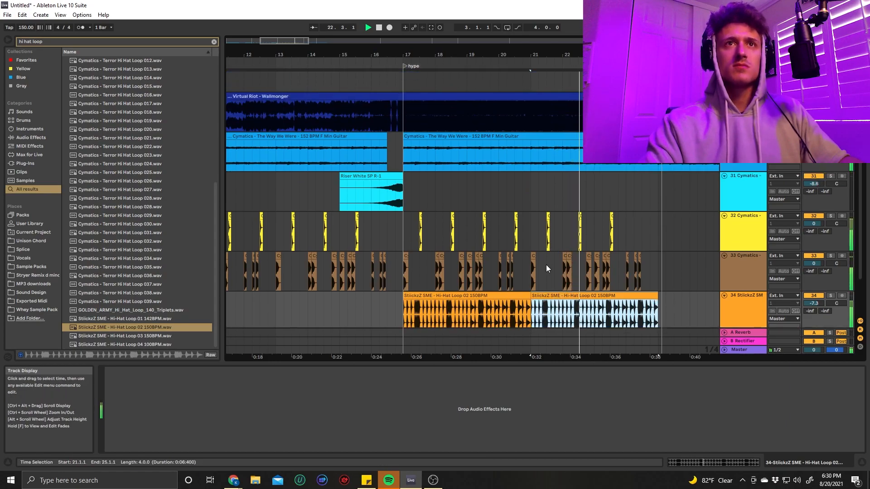
{"action": "scroll", "coordinate": [548, 257], "scroll_direction": "up", "scroll_amount": 3}
{"action": "key", "text": "space"}
Step: Deactivate the kick and hi-hat material between 21.1.1 and 21.3.1 and play across the resulting break
{"action": "left_click_drag", "start_coordinate": [521, 225], "coordinate": [580, 296]}
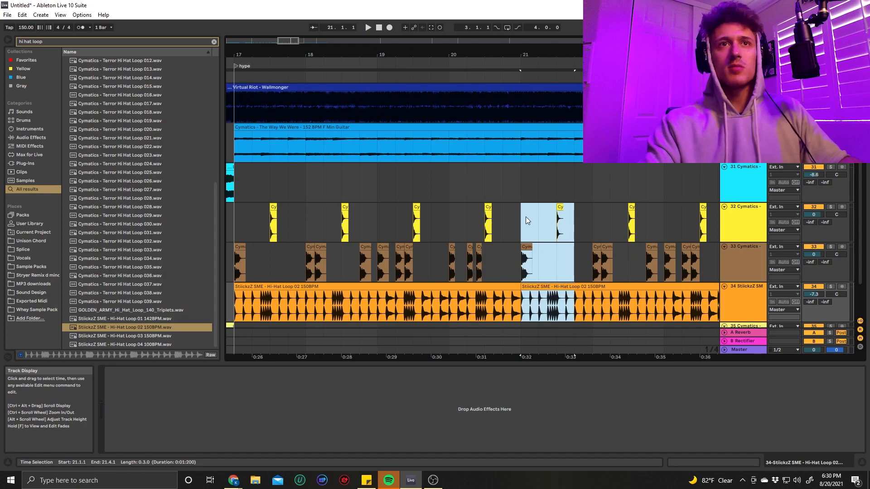
{"action": "left_click_drag", "start_coordinate": [526, 217], "coordinate": [543, 293]}
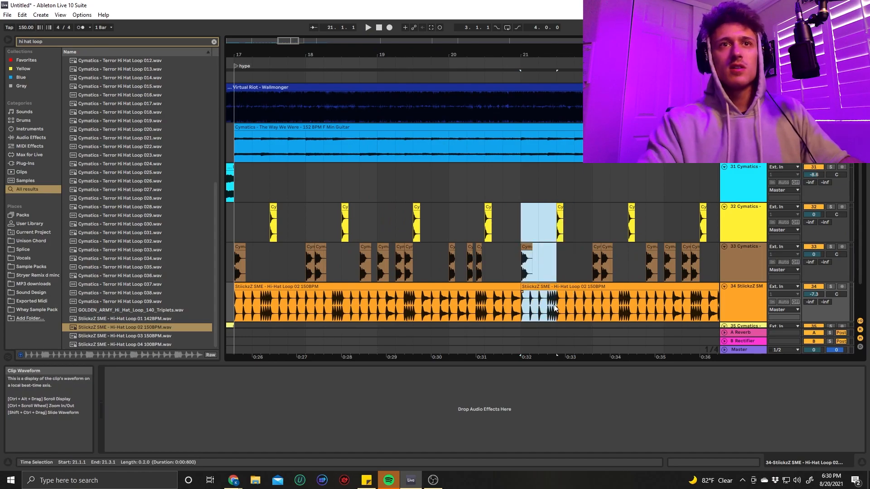
{"action": "left_click", "coordinate": [460, 211]}
{"action": "key", "text": "space"}
{"action": "scroll", "coordinate": [562, 258], "scroll_direction": "up", "scroll_amount": 2}
{"action": "scroll", "coordinate": [604, 282], "scroll_direction": "down", "scroll_amount": 3}
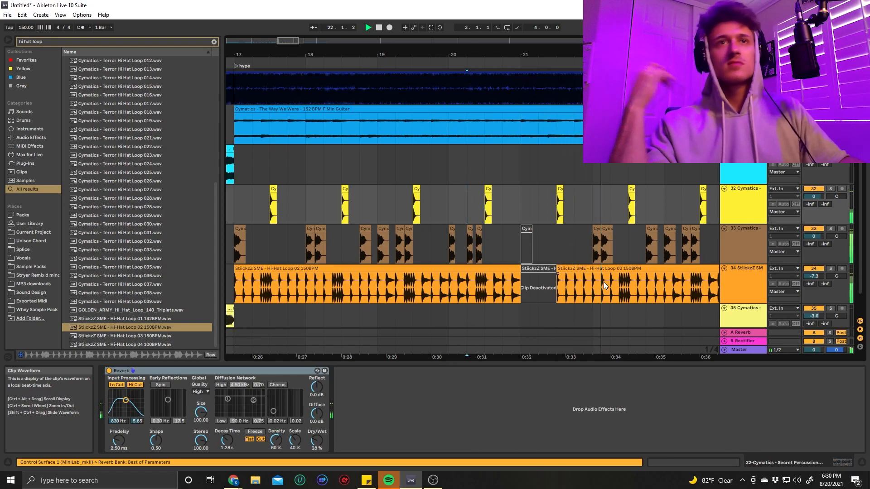
{"action": "key", "text": "space"}
Step: Trim the start of the second hi-hat loop to 22.1.1 and play the section from 20.2.3
{"action": "left_click", "coordinate": [555, 268]}
{"action": "left_click_drag", "start_coordinate": [557, 269], "coordinate": [593, 275]}
{"action": "left_click", "coordinate": [476, 238]}
{"action": "key", "text": "space"}
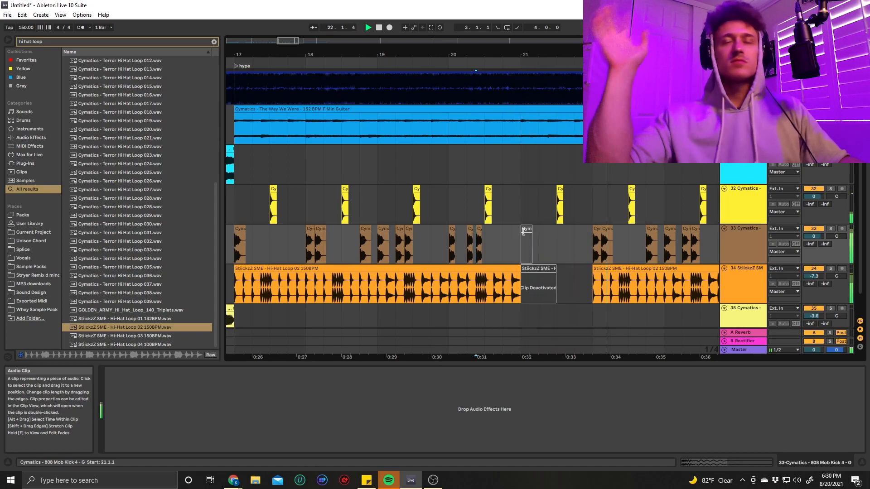
{"action": "scroll", "coordinate": [578, 300], "scroll_direction": "down", "scroll_amount": 5, "text": "ctrl"}
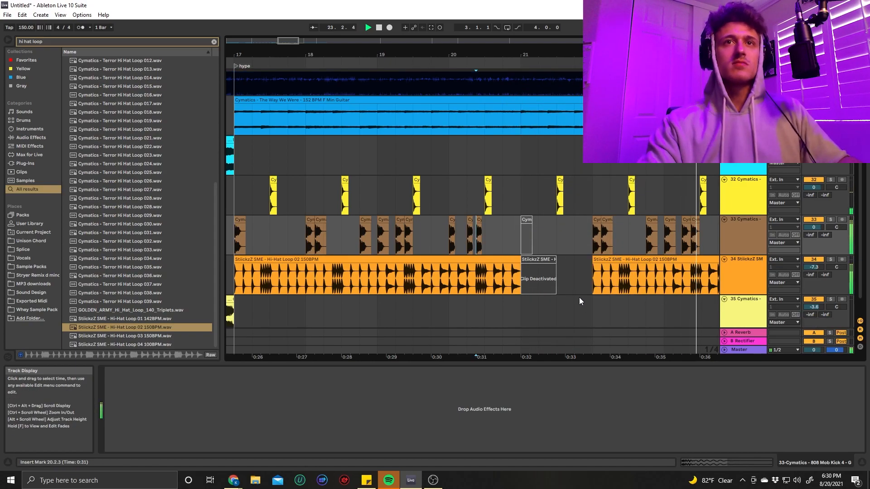
{"action": "scroll", "coordinate": [566, 293], "scroll_direction": "up", "scroll_amount": 3, "text": "ctrl"}
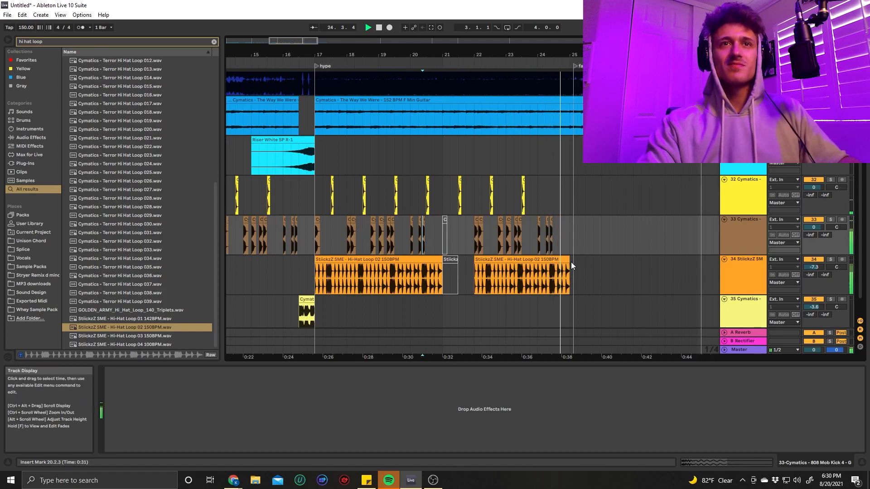
{"action": "key", "text": "space"}
Step: Try to extend the second hi-hat loop's end to the marker at bar 25 and review the arrangement
{"action": "left_click_drag", "start_coordinate": [568, 259], "coordinate": [574, 261]}
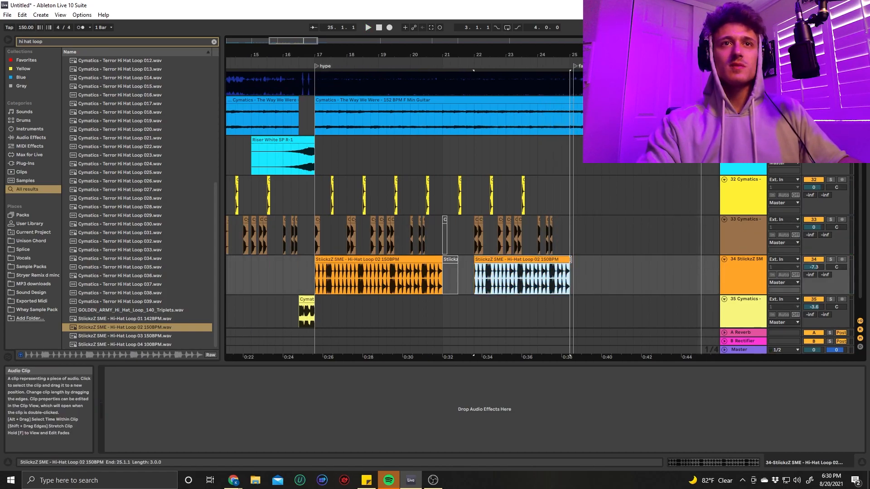
{"action": "scroll", "coordinate": [571, 259], "scroll_direction": "down", "scroll_amount": 5, "text": "ctrl"}
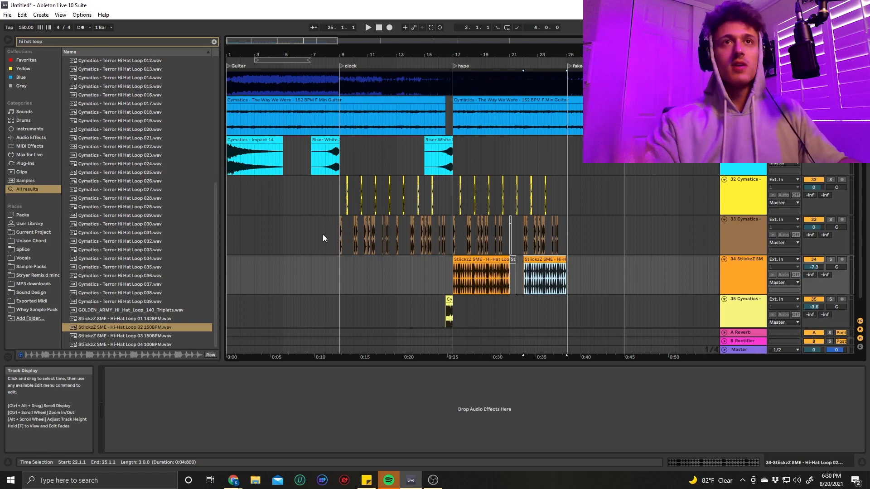
{"action": "scroll", "coordinate": [644, 167], "scroll_direction": "up", "scroll_amount": 2}
{"action": "left_click", "coordinate": [756, 166]}
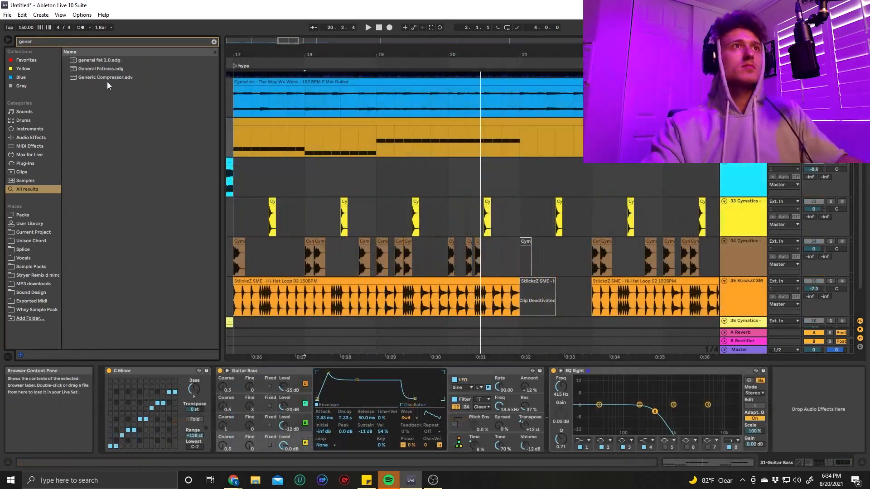
Step: Add the Generic Compressor preset to the Guitar Bass track and lower its EQ Eight high-cut frequency to 323 Hz during playback
{"action": "double_click", "coordinate": [116, 75]}
{"action": "key", "text": "space"}
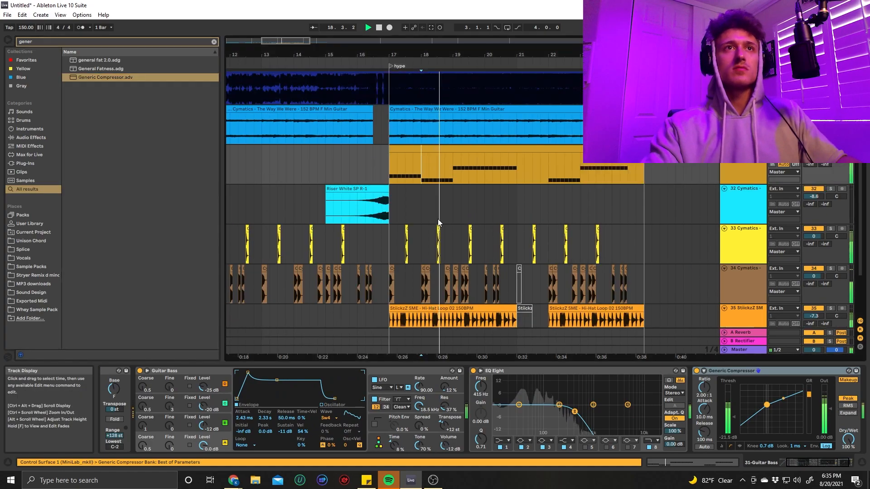
{"action": "scroll", "coordinate": [336, 186], "scroll_direction": "up", "scroll_amount": 1}
{"action": "scroll", "coordinate": [541, 255], "scroll_direction": "down", "scroll_amount": 2}
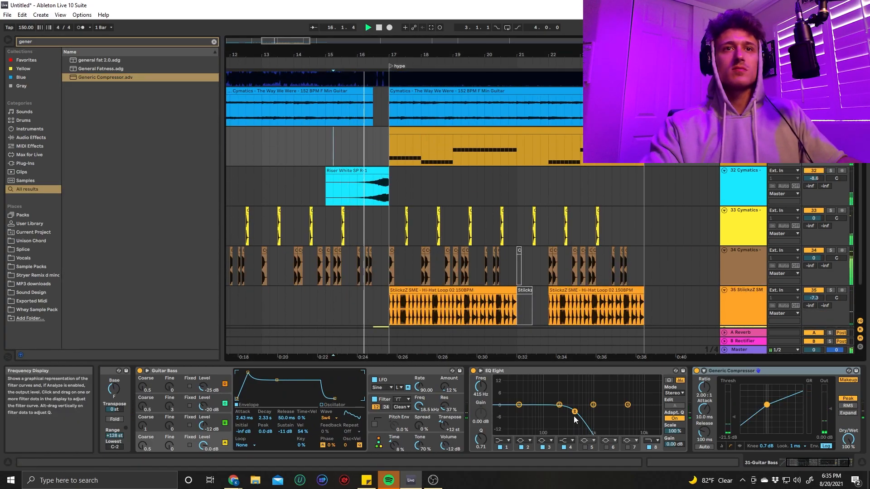
{"action": "left_click_drag", "start_coordinate": [574, 415], "coordinate": [569, 415]}
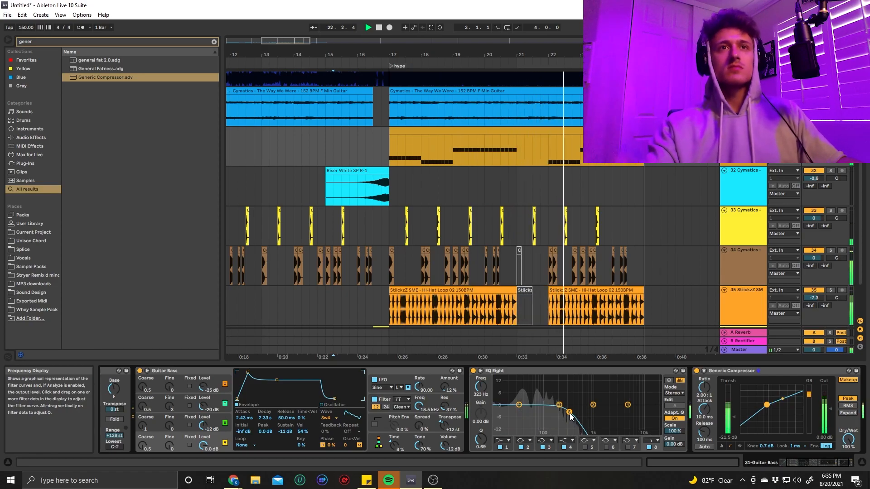
Step: Copy the Riser White SP R-1 clip to 20.1.1 so it ends at 22.1.1
{"action": "left_click", "coordinate": [363, 186]}
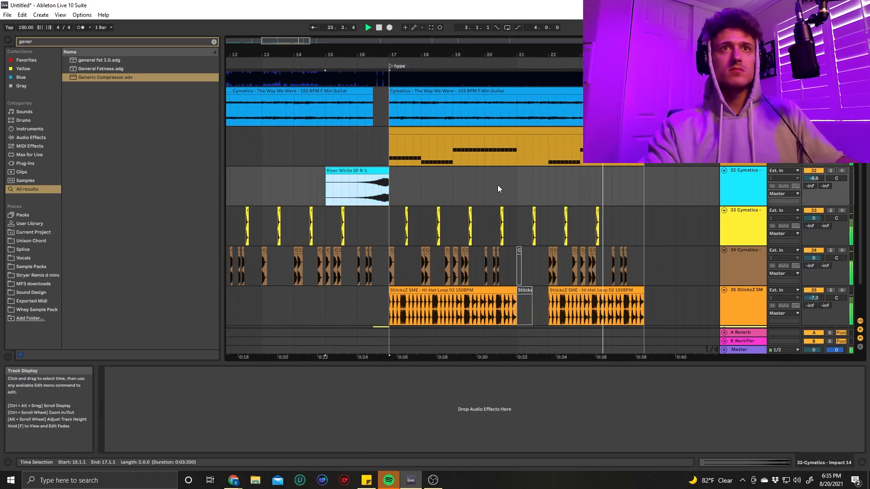
{"action": "left_click", "coordinate": [481, 189]}
{"action": "key", "text": "ctrl+v"}
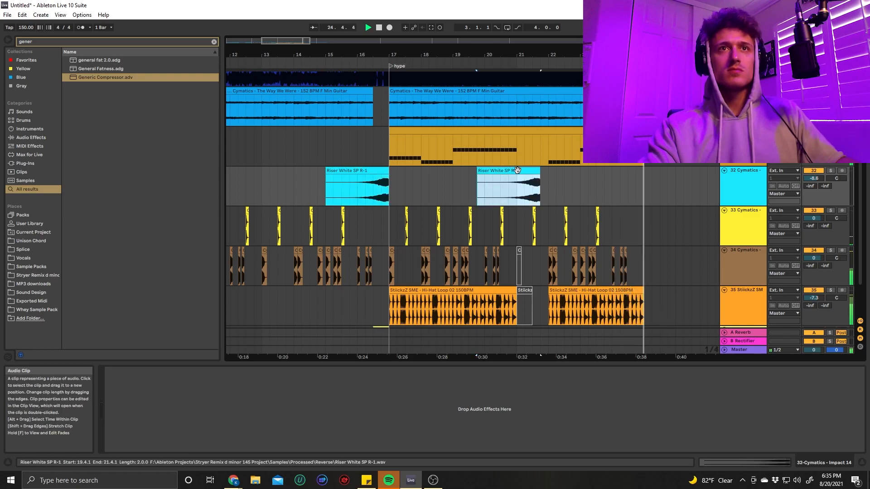
{"action": "left_click_drag", "start_coordinate": [517, 170], "coordinate": [525, 171]}
Step: Play the hype section from 19.3.1 to check the copied riser against the drums and bass
{"action": "left_click", "coordinate": [475, 186]}
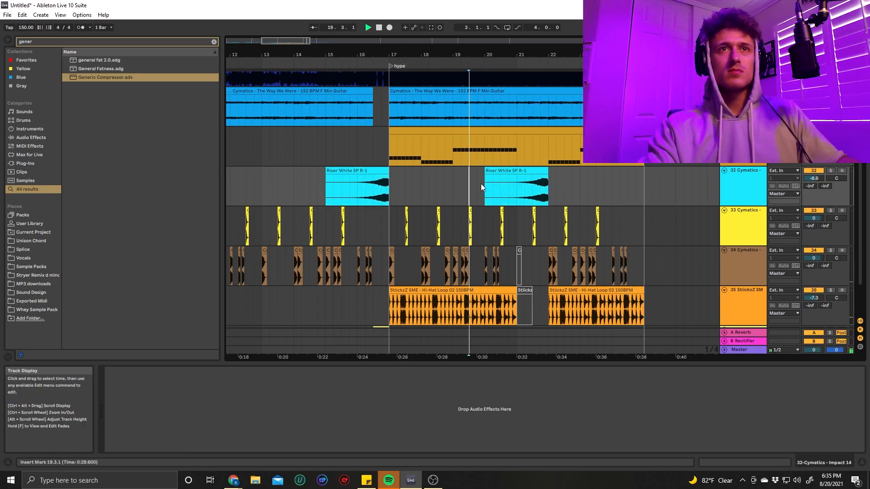
{"action": "scroll", "coordinate": [554, 258], "scroll_direction": "down", "scroll_amount": 4}
{"action": "scroll", "coordinate": [553, 260], "scroll_direction": "up", "scroll_amount": 7}
{"action": "scroll", "coordinate": [556, 261], "scroll_direction": "down", "scroll_amount": 1}
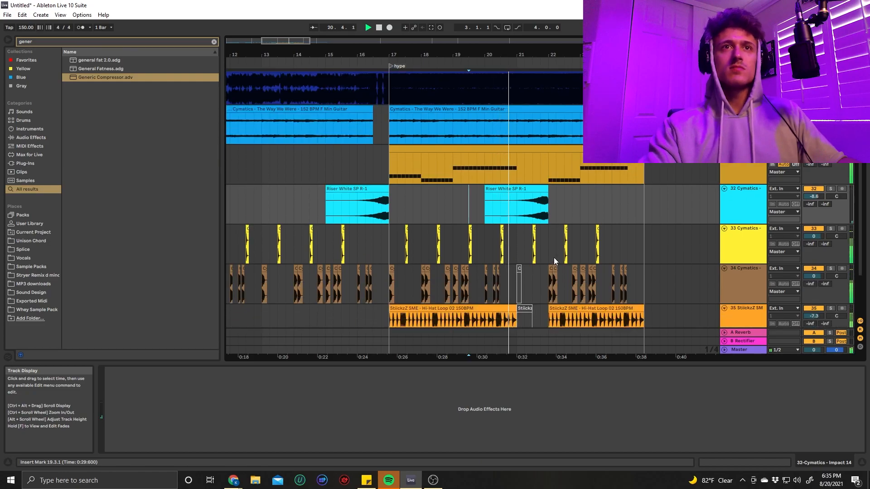
{"action": "scroll", "coordinate": [554, 260], "scroll_direction": "down", "scroll_amount": 1}
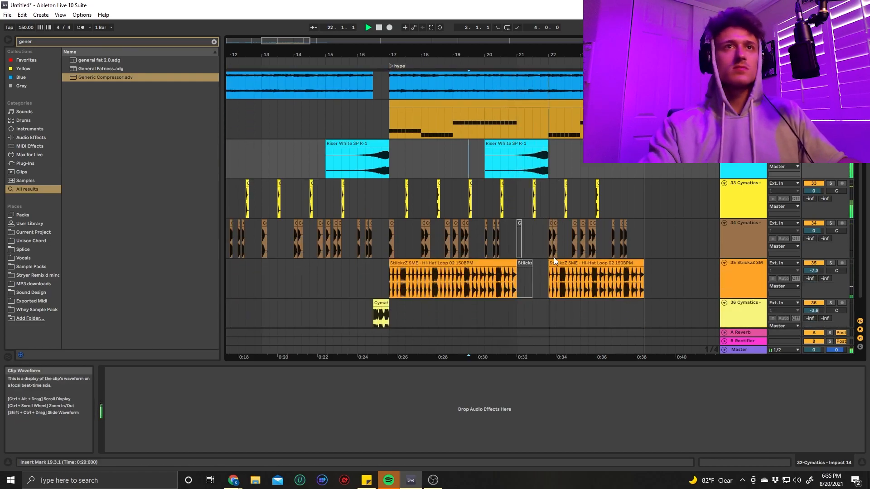
{"action": "scroll", "coordinate": [581, 282], "scroll_direction": "down", "scroll_amount": 3}
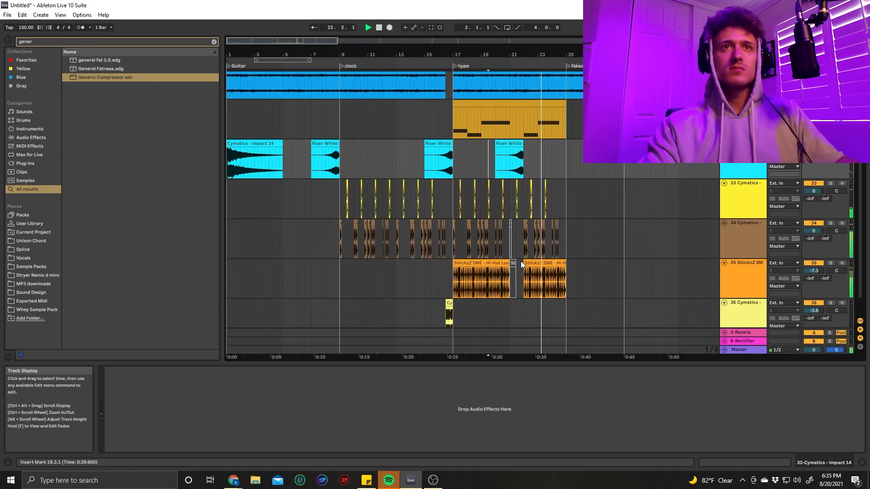
{"action": "scroll", "coordinate": [488, 267], "scroll_direction": "up", "scroll_amount": 2}
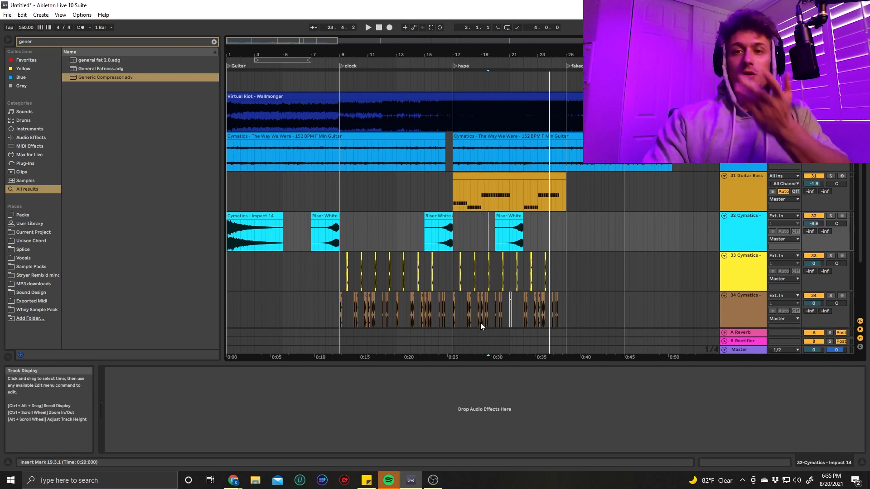
Step: Move the Generic Compressor ahead of EQ Eight on the Guitar Bass track and play the bass soloed from 17.1.1
{"action": "left_click", "coordinate": [756, 213]}
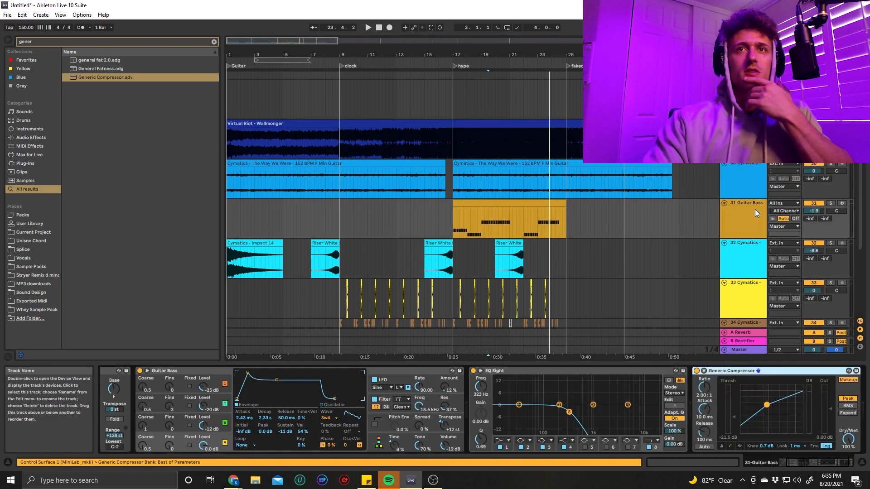
{"action": "left_click", "coordinate": [461, 219]}
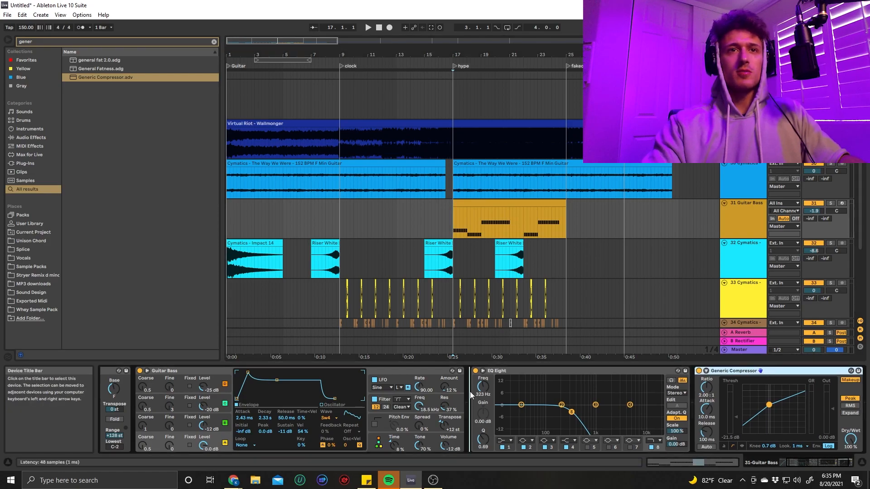
{"action": "left_click_drag", "start_coordinate": [773, 372], "coordinate": [473, 372]}
{"action": "key", "text": "space"}
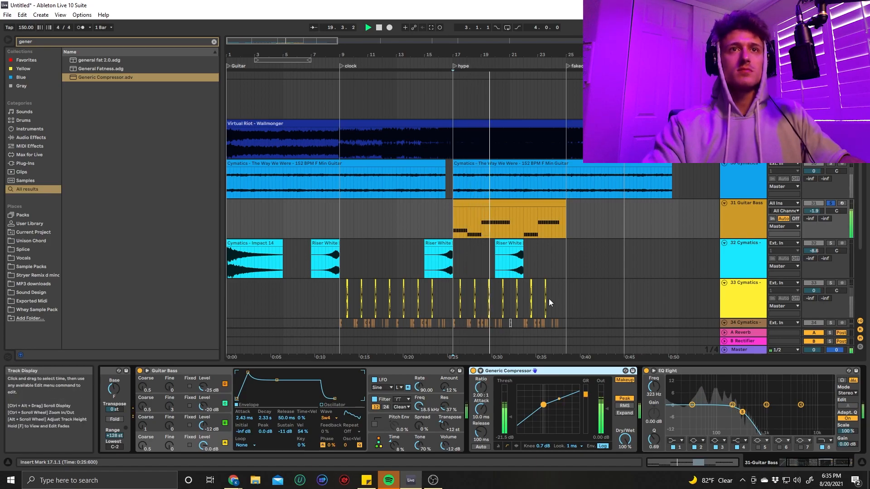
{"action": "scroll", "coordinate": [466, 285], "scroll_direction": "down", "scroll_amount": 4}
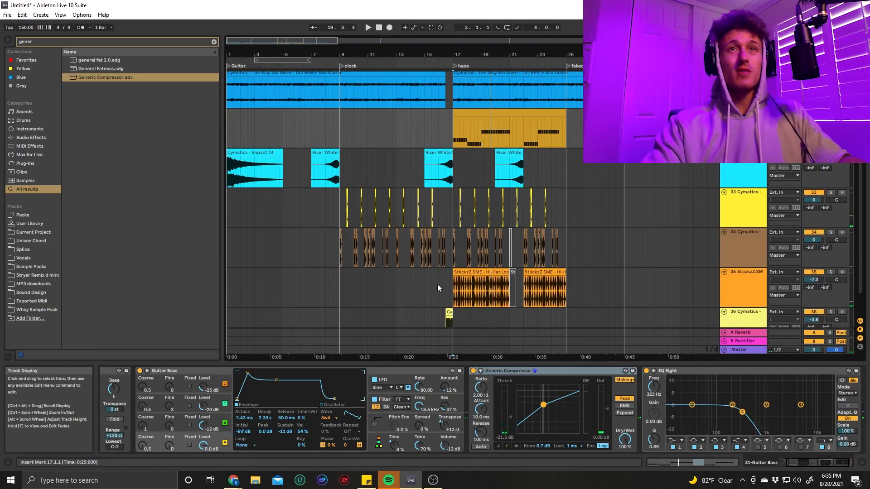
Step: Play the arrangement from 1.1.1 to the end of the hype section at 25.1.1, examining the guitar, bass, riser and drum tracks
{"action": "scroll", "coordinate": [506, 205], "scroll_direction": "up", "scroll_amount": 3}
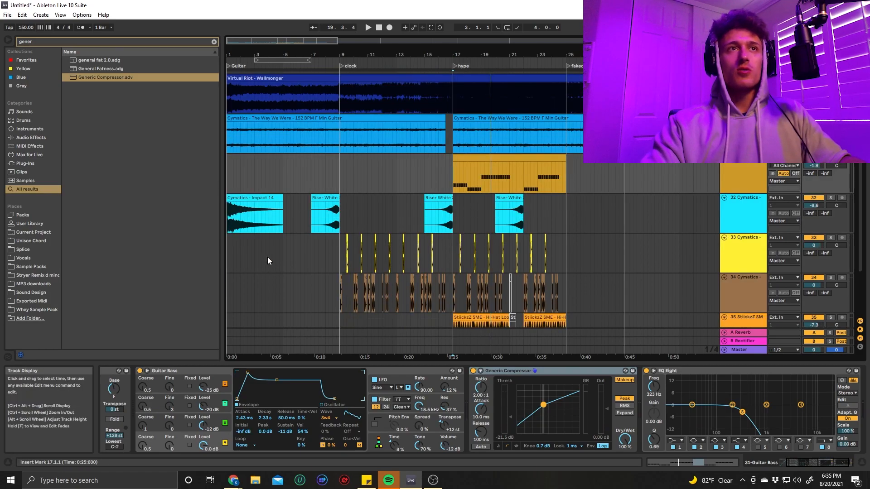
{"action": "left_click", "coordinate": [227, 169]}
{"action": "key", "text": "space"}
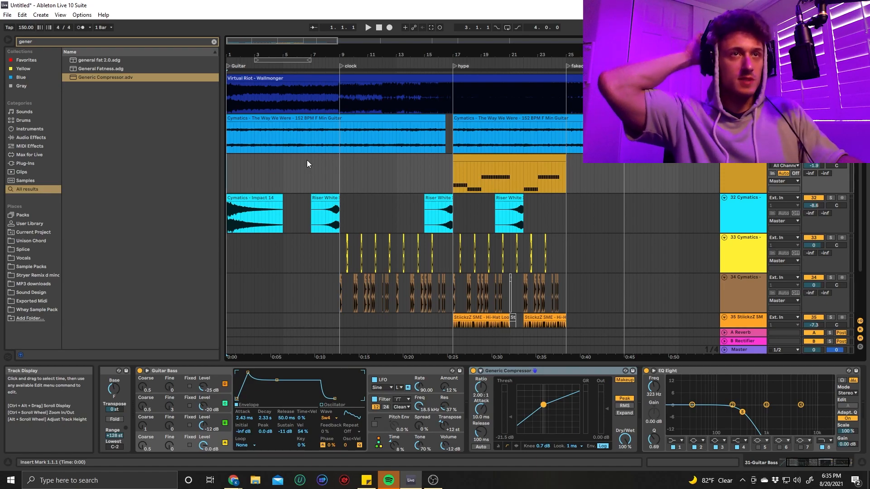
{"action": "scroll", "coordinate": [379, 225], "scroll_direction": "down", "scroll_amount": 2}
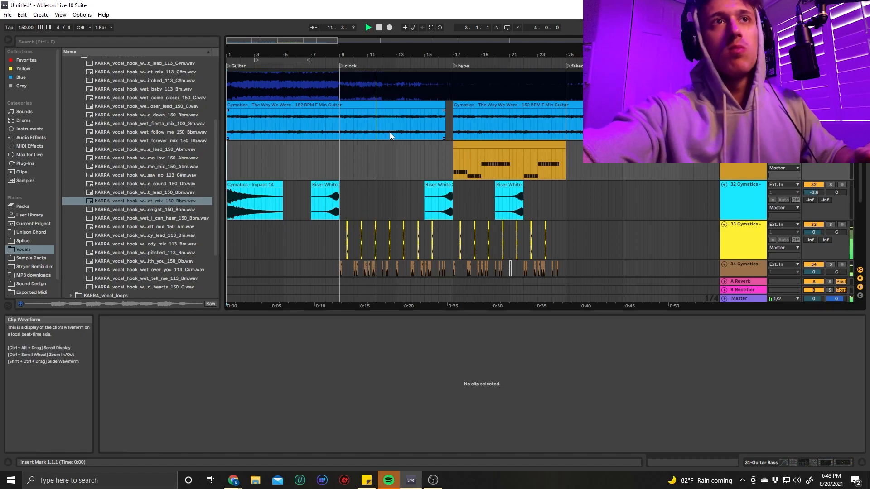
{"action": "scroll", "coordinate": [428, 170], "scroll_direction": "down", "scroll_amount": 5}
{"action": "scroll", "coordinate": [421, 225], "scroll_direction": "down", "scroll_amount": 2}
{"action": "scroll", "coordinate": [424, 214], "scroll_direction": "up", "scroll_amount": 4}
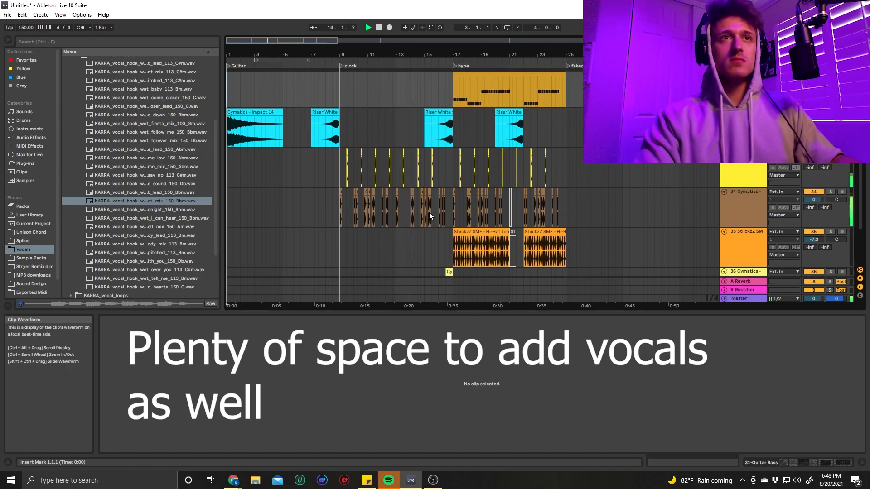
{"action": "scroll", "coordinate": [429, 214], "scroll_direction": "up", "scroll_amount": 1}
{"action": "scroll", "coordinate": [438, 210], "scroll_direction": "up", "scroll_amount": 1}
{"action": "scroll", "coordinate": [440, 210], "scroll_direction": "down", "scroll_amount": 1}
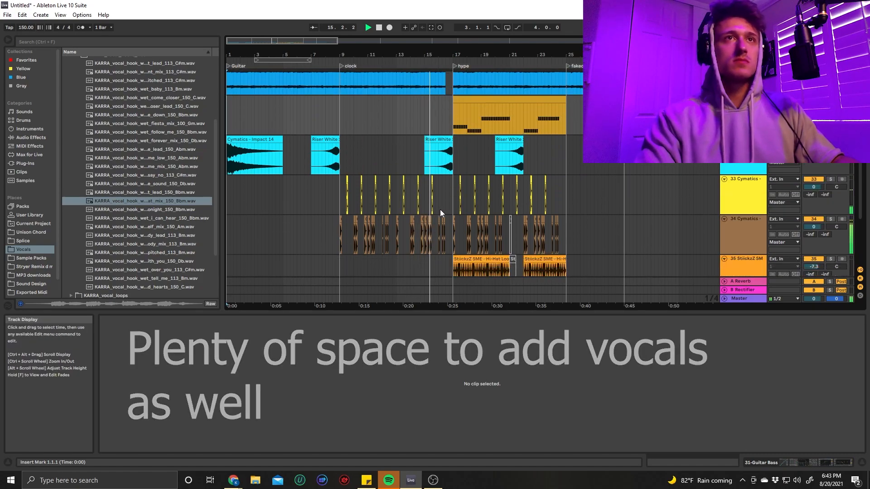
{"action": "scroll", "coordinate": [445, 205], "scroll_direction": "up", "scroll_amount": 1}
{"action": "scroll", "coordinate": [445, 205], "scroll_direction": "down", "scroll_amount": 1}
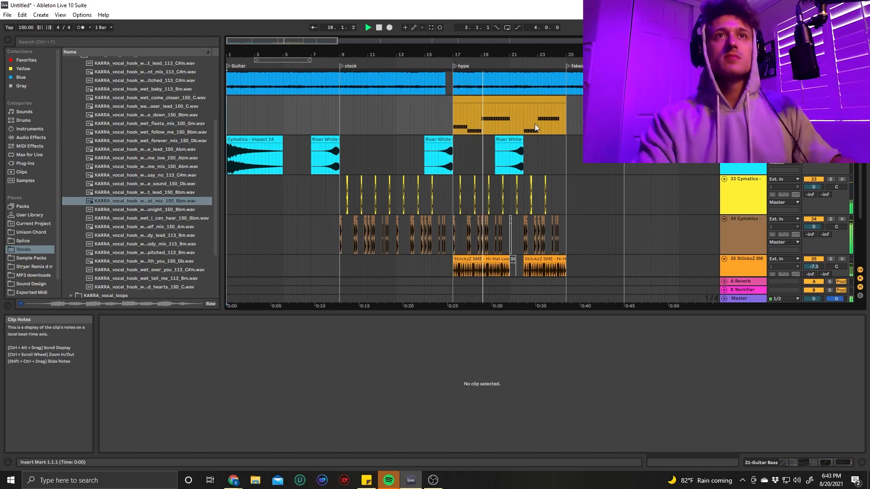
{"action": "scroll", "coordinate": [535, 124], "scroll_direction": "up", "scroll_amount": 1}
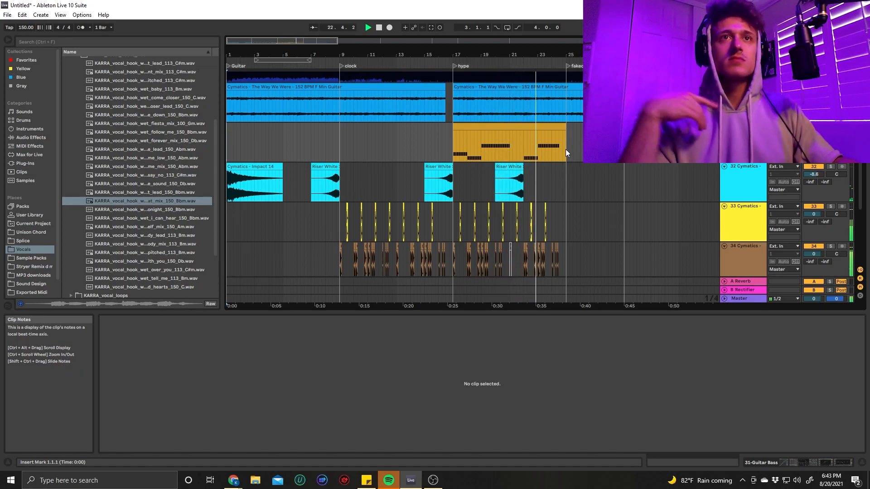
{"action": "scroll", "coordinate": [560, 148], "scroll_direction": "down", "scroll_amount": 3}
{"action": "scroll", "coordinate": [553, 147], "scroll_direction": "up", "scroll_amount": 1}
{"action": "scroll", "coordinate": [551, 148], "scroll_direction": "up", "scroll_amount": 4}
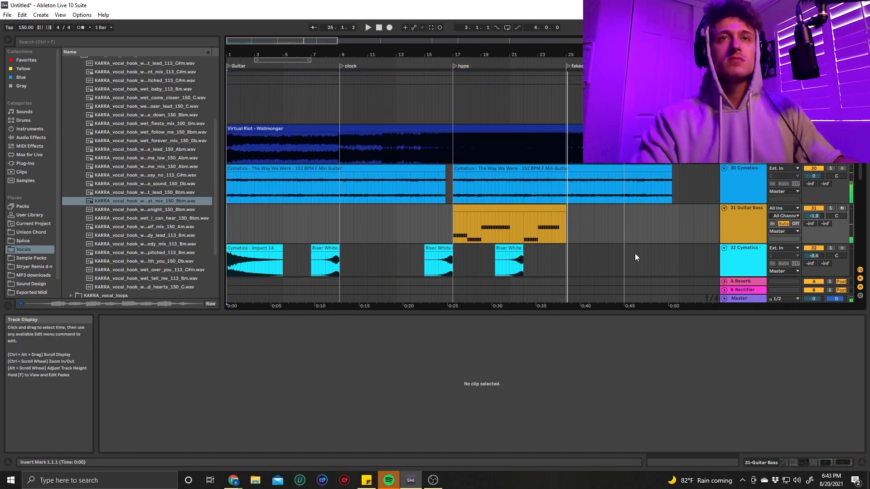